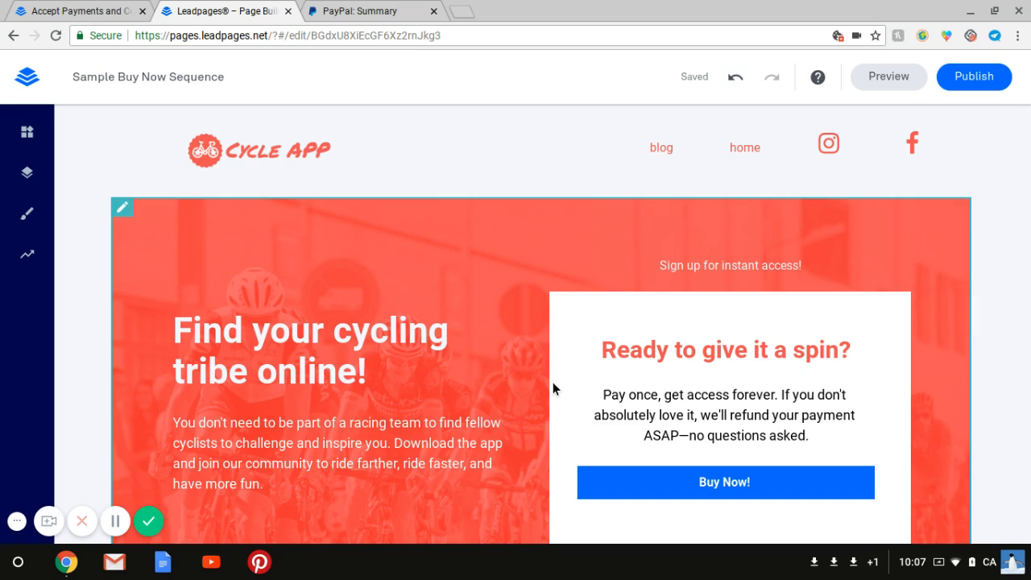
Open the Buy Now button's link settings and clear its Checkout Modal link.
scroll(553, 389, "down", 2)
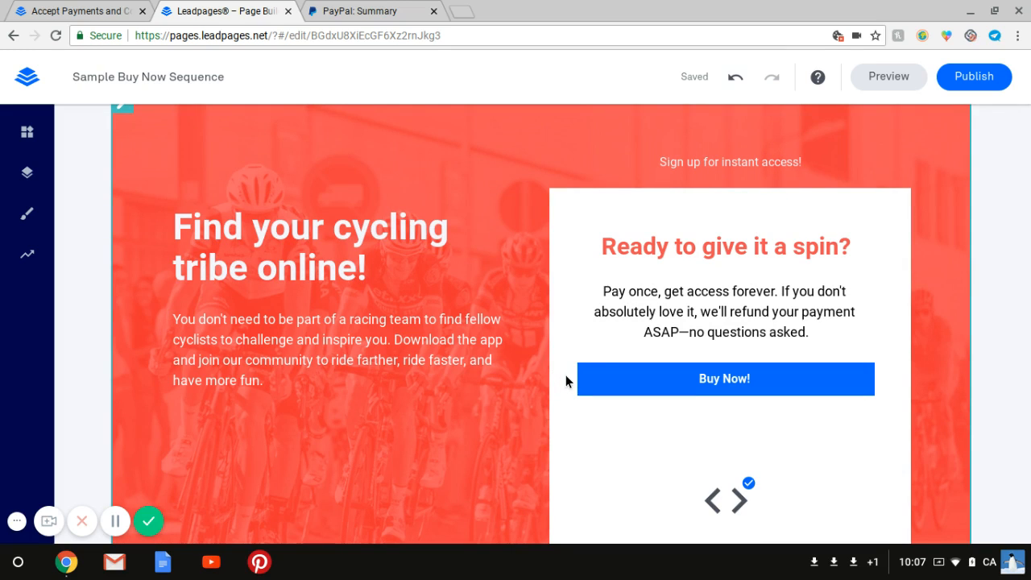
mouse_move(567, 374)
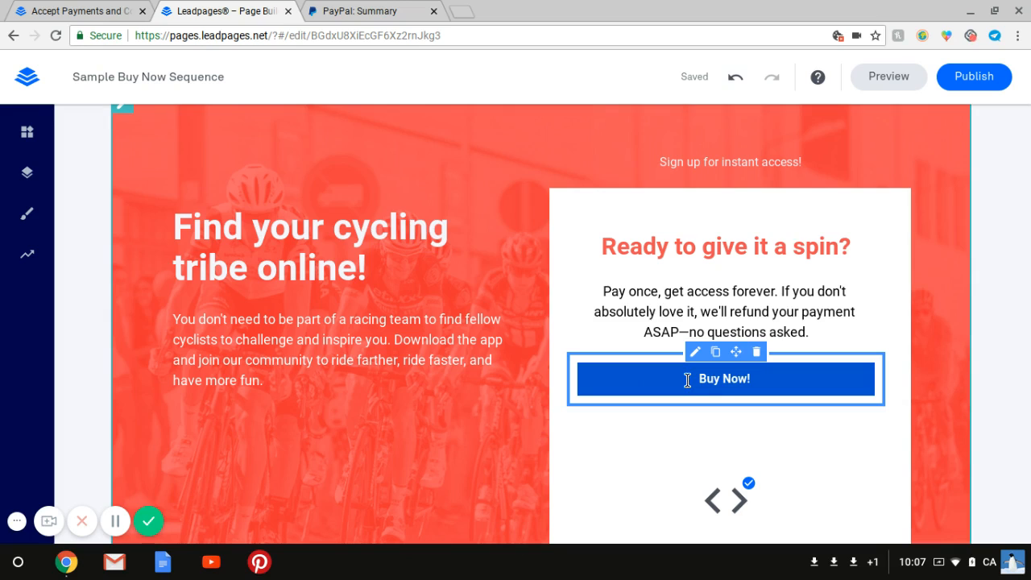
left_click(27, 133)
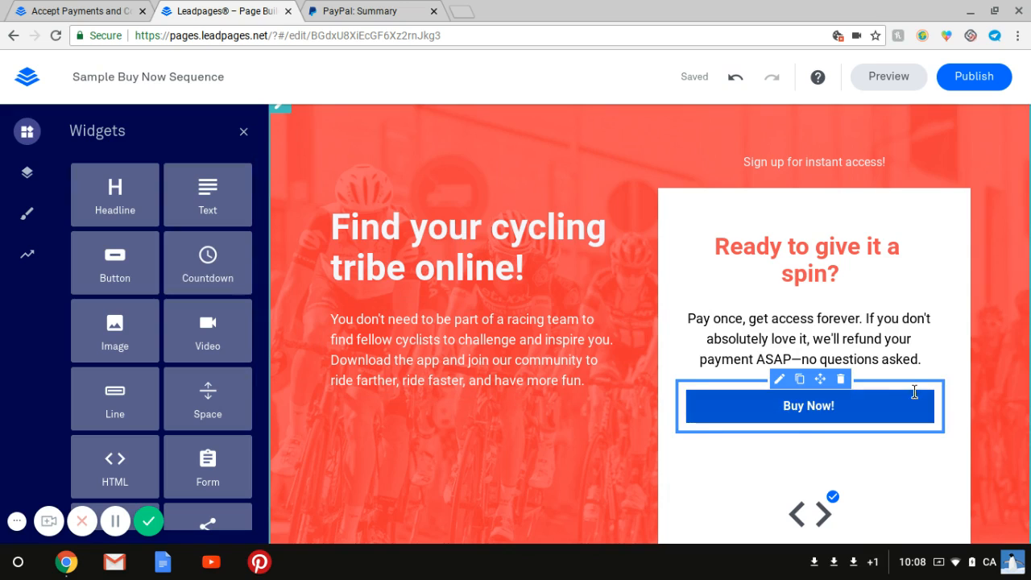
scroll(951, 370, "down", 1)
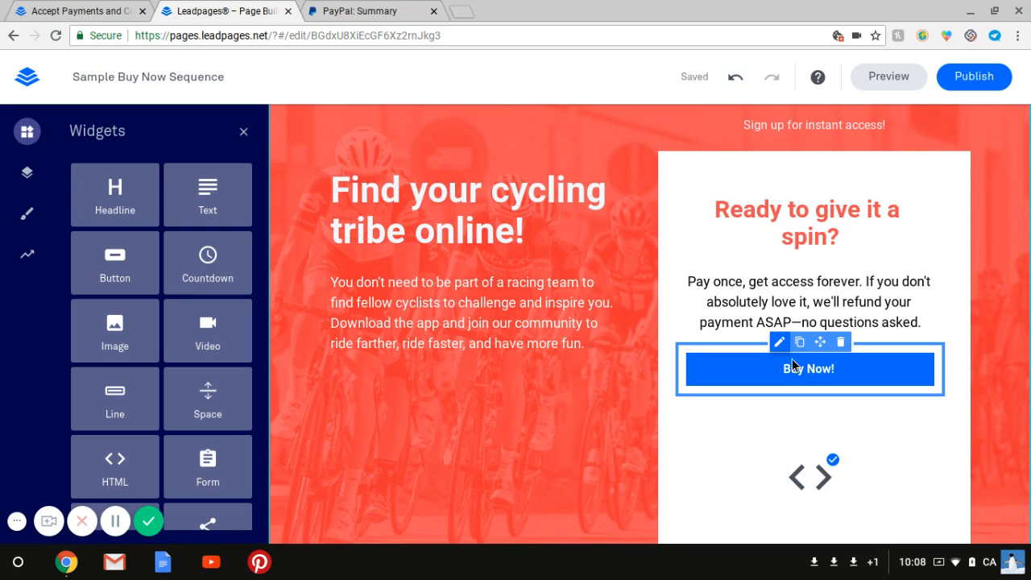
left_click(834, 370)
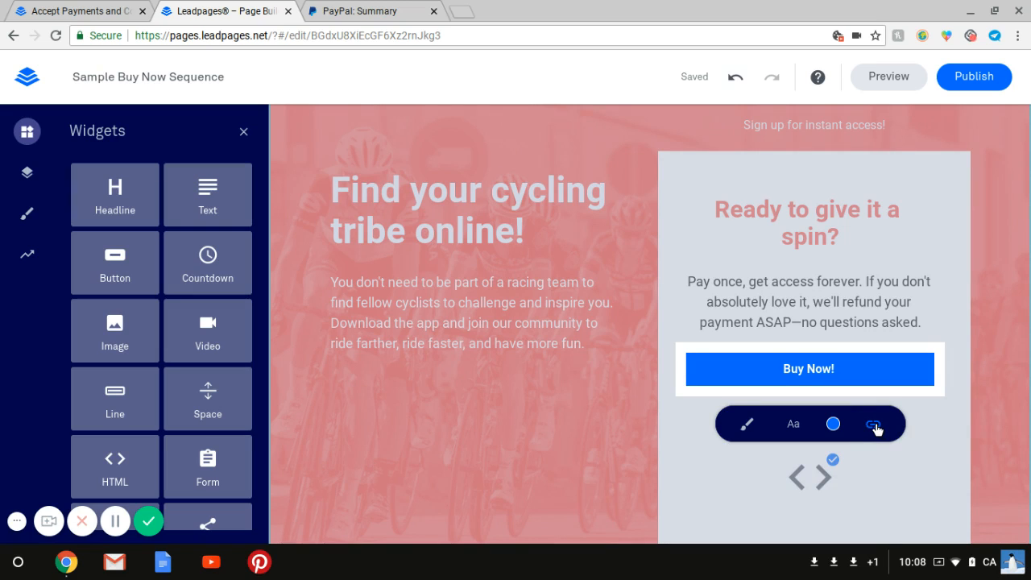
left_click(875, 426)
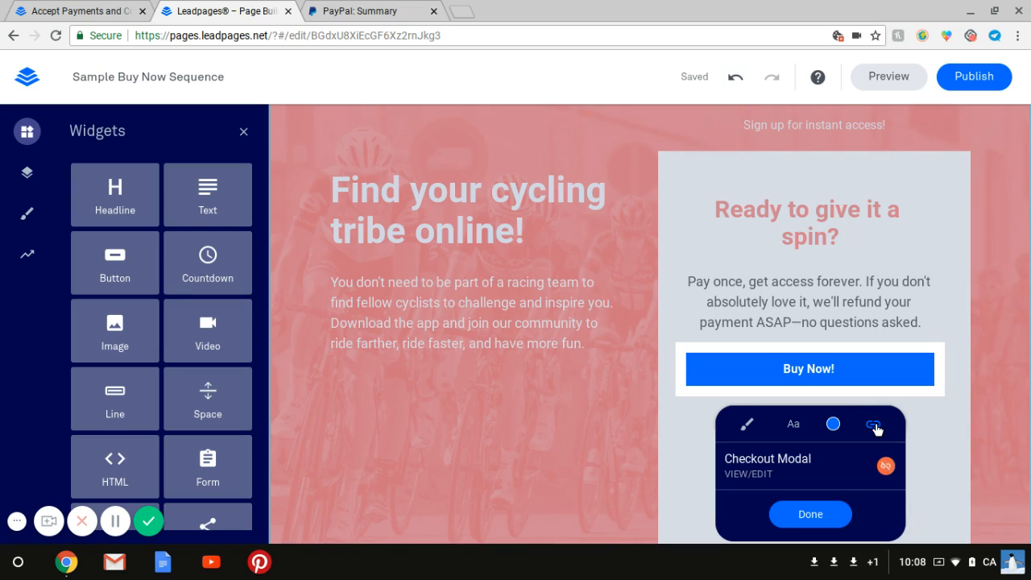
left_click(886, 467)
View the Checkout Modal leadbox's billing form, then close the leadbox editor.
scroll(789, 459, "down", 1)
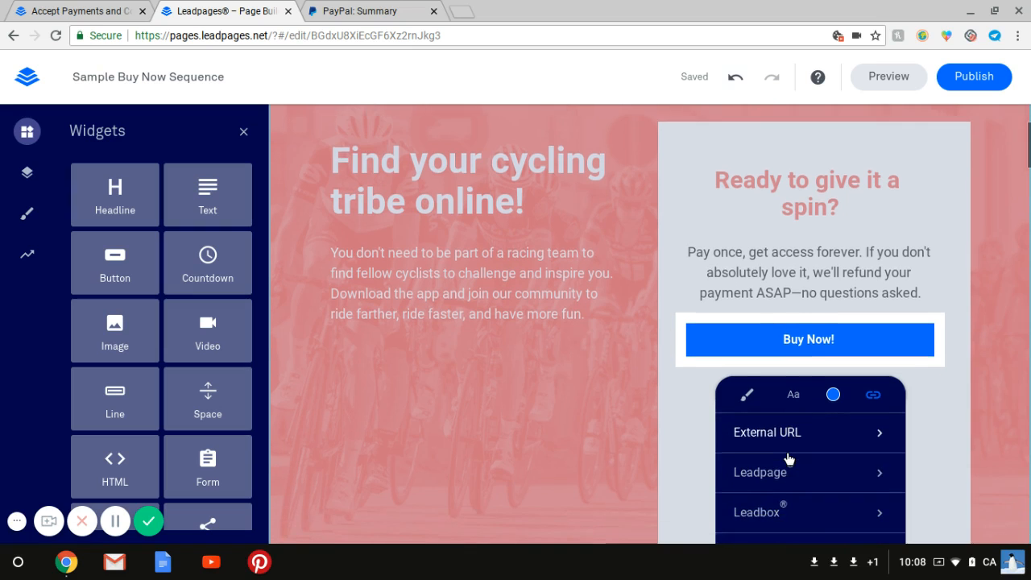
scroll(789, 459, "down", 2)
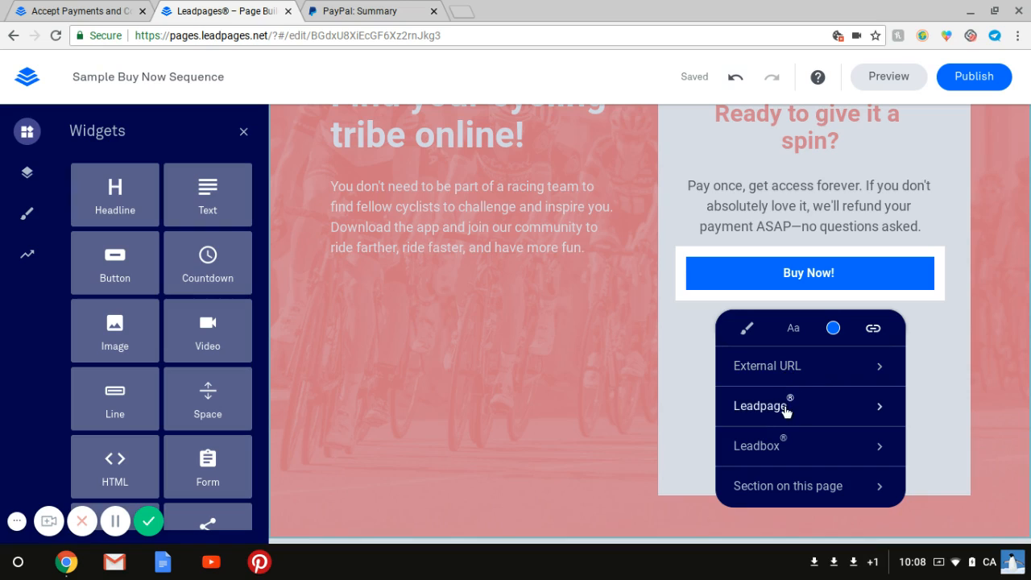
left_click(882, 451)
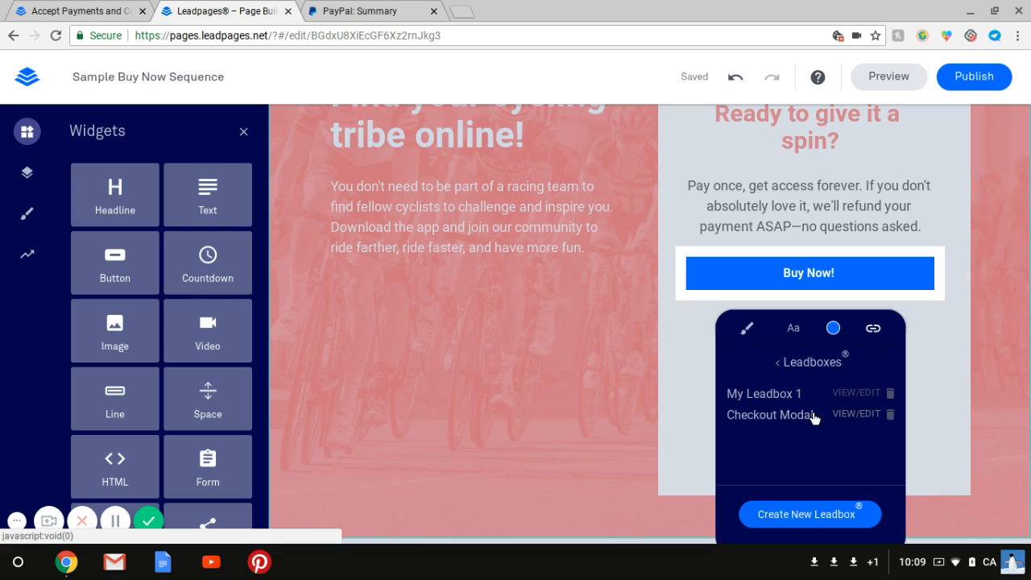
left_click(854, 415)
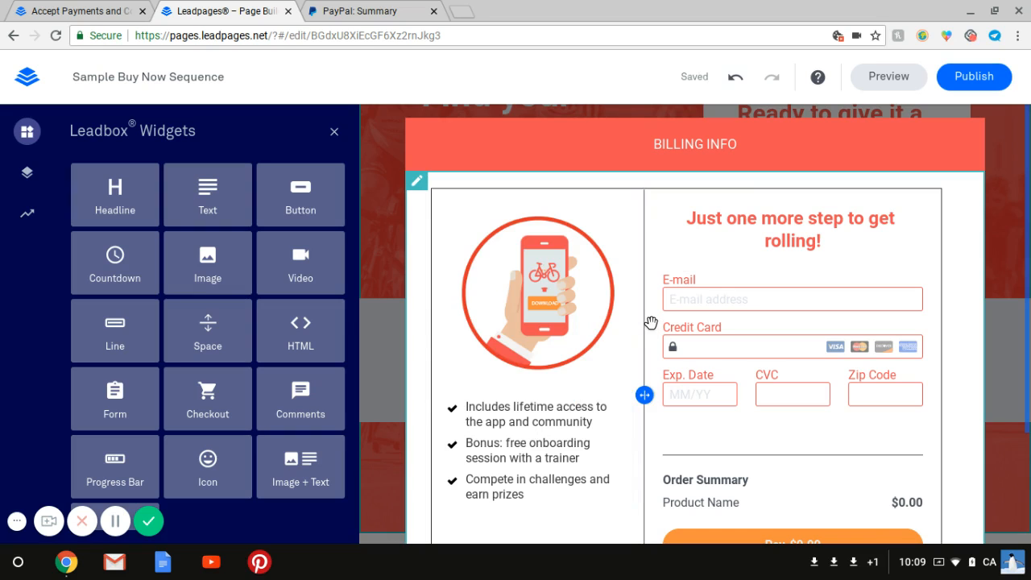
scroll(651, 322, "down", 3)
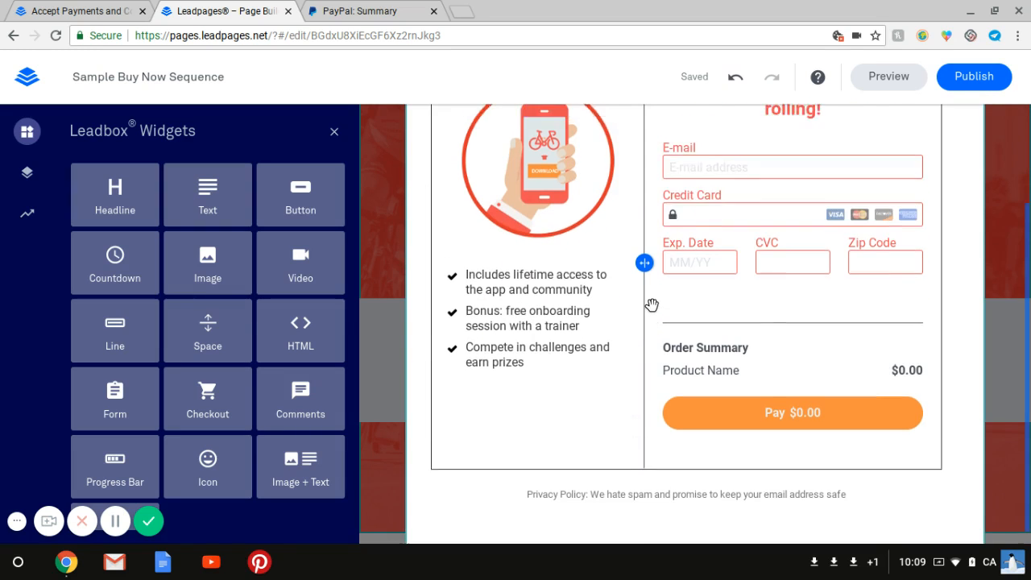
scroll(651, 306, "up", 2)
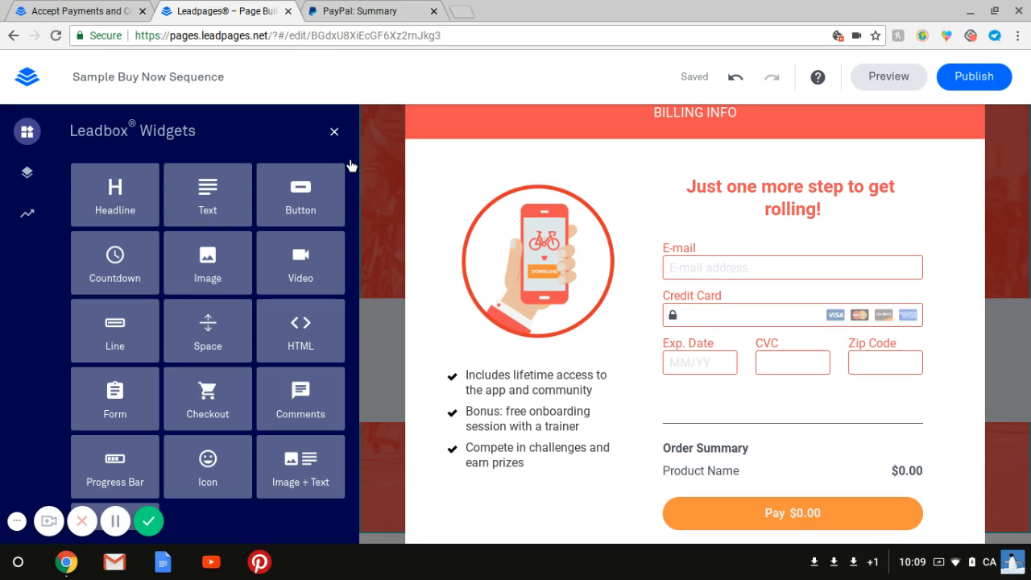
scroll(367, 165, "up", 5)
left_click(335, 131)
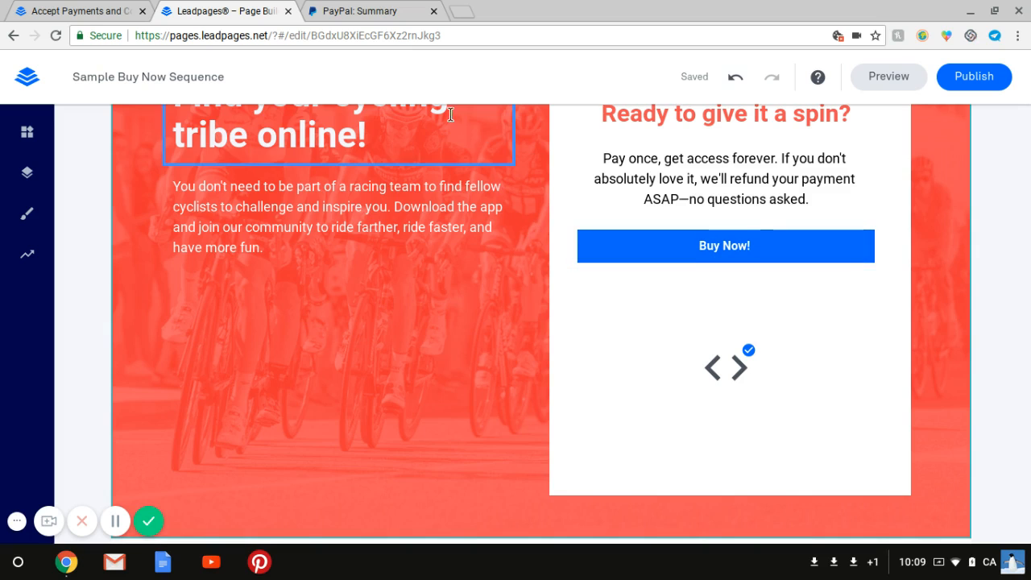
Switch to the PayPal tab and start creating a custom PayPal payment button from the selling tools.
left_click(373, 11)
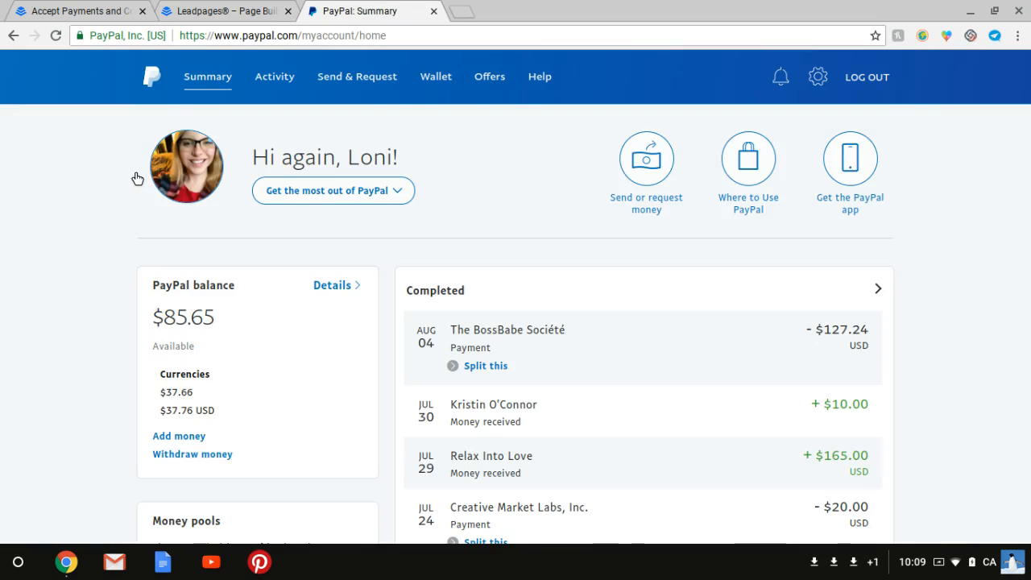
scroll(135, 177, "down", 10)
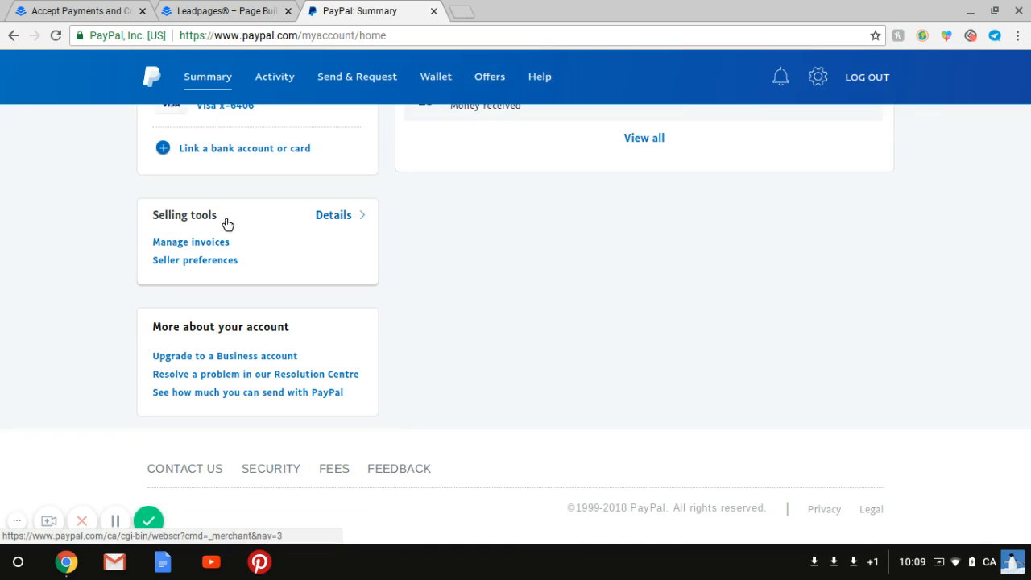
left_click(175, 268)
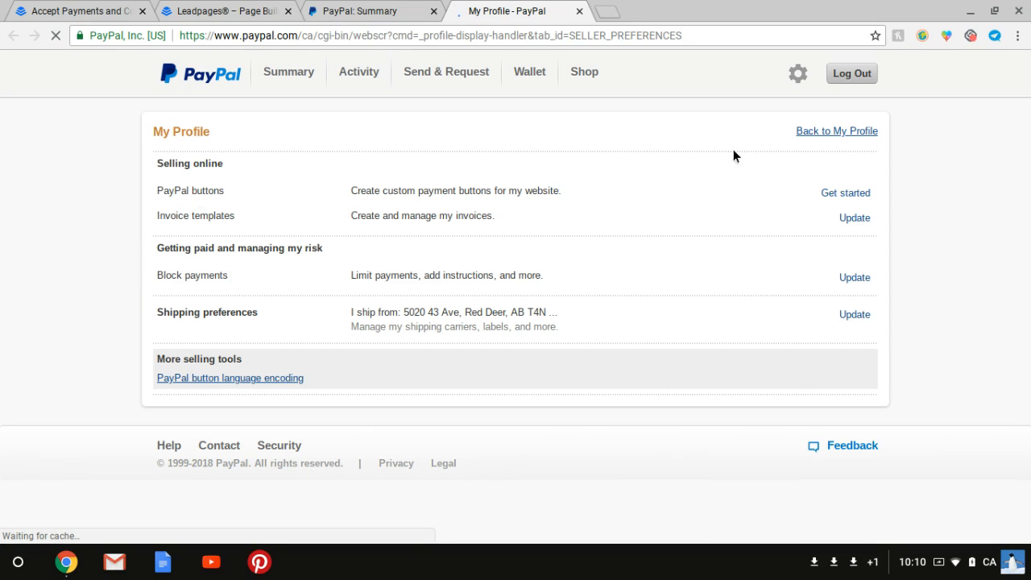
left_click(846, 194)
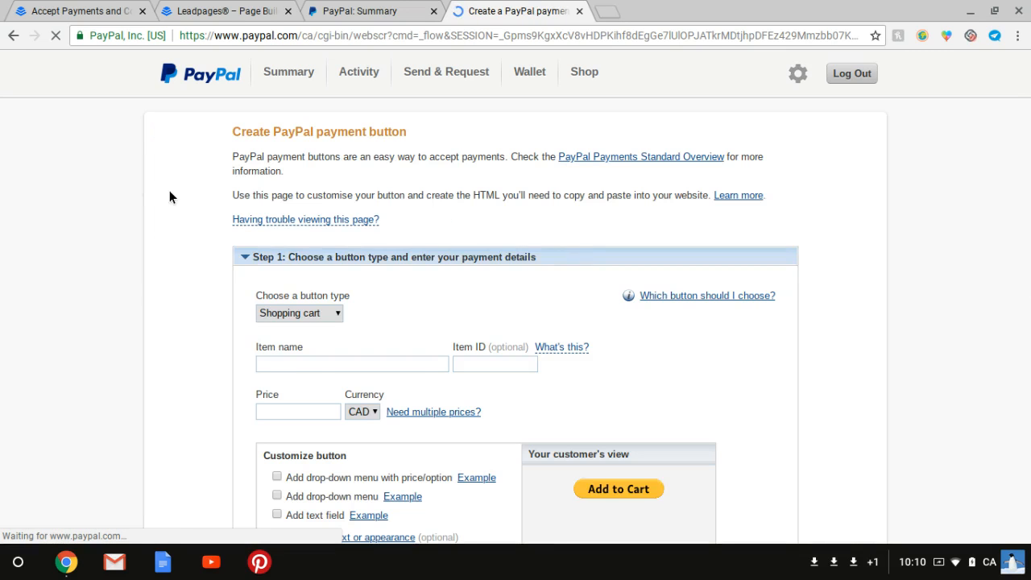
Set the button type to Buy Now and the item name to Sample Button.
scroll(169, 197, "down", 2)
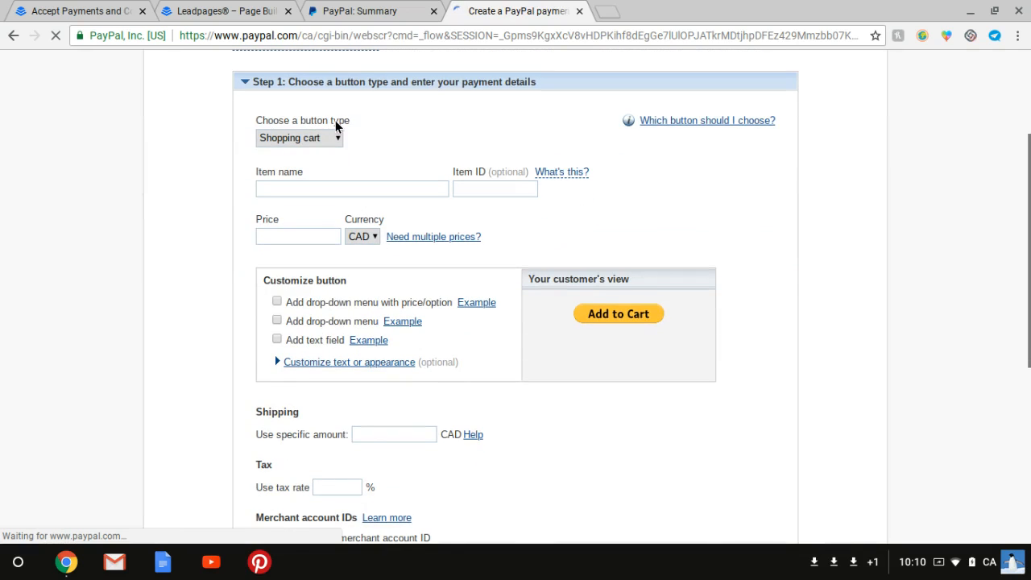
left_click(334, 138)
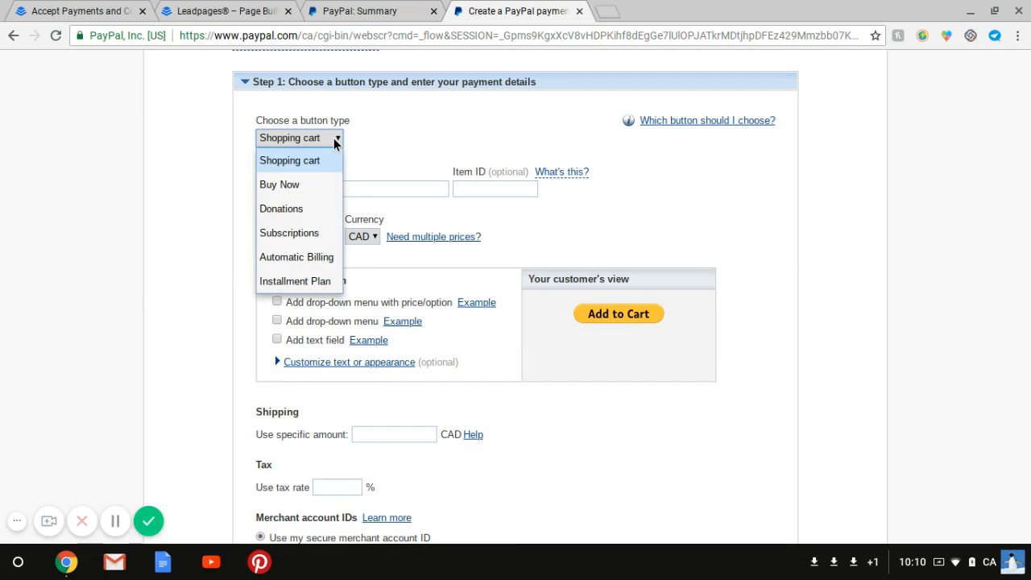
left_click(305, 186)
left_click(306, 190)
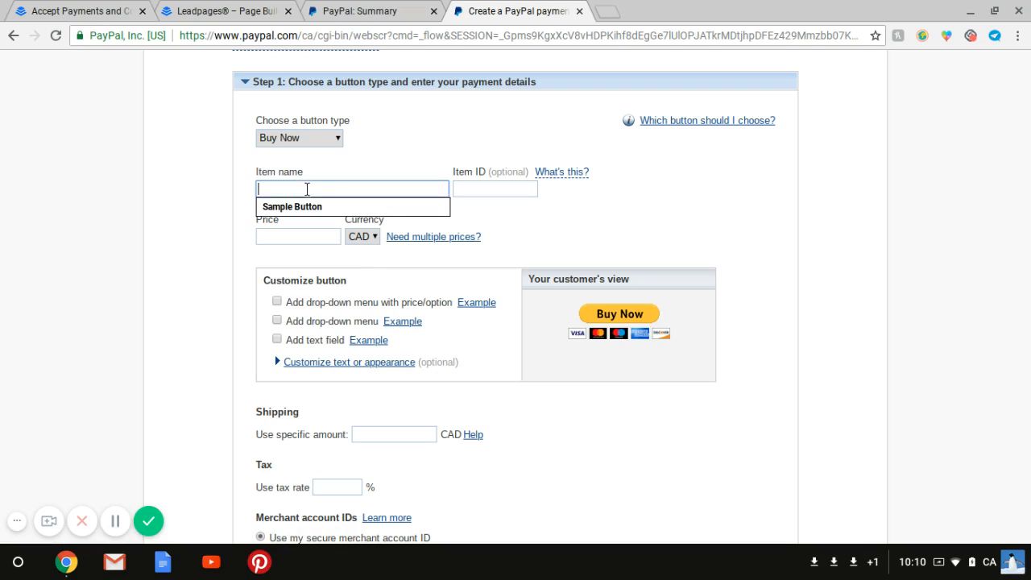
left_click(313, 207)
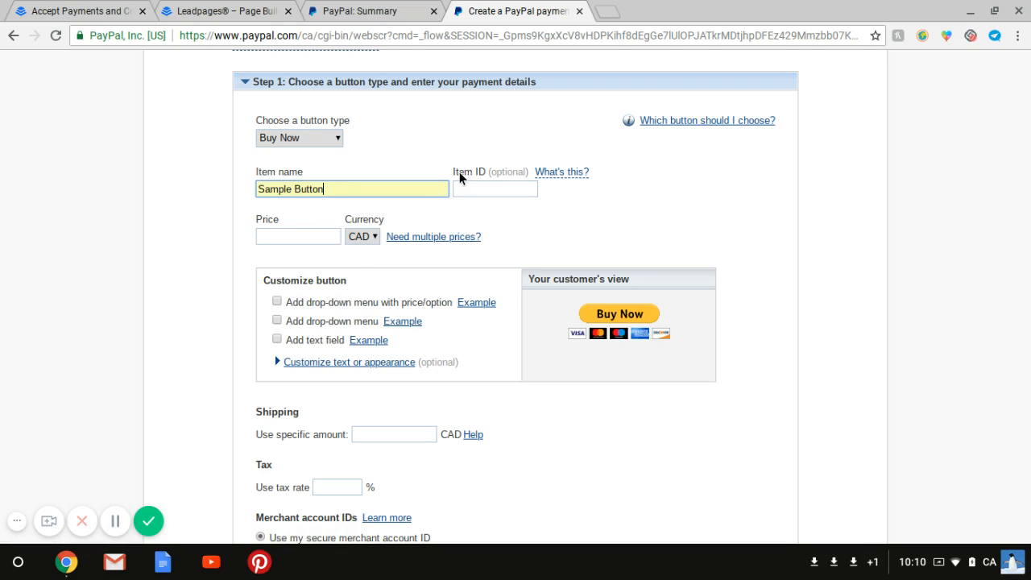
Enter a price of .99 CAD, a shipping amount of 0 and a tax rate of 0%.
left_click(293, 235)
left_click(294, 250)
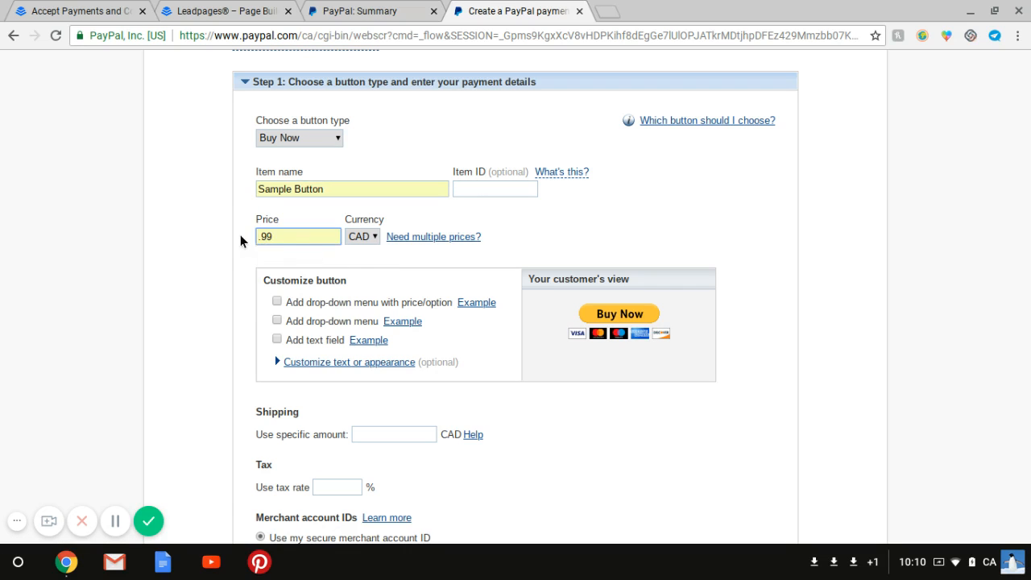
scroll(243, 242, "down", 1)
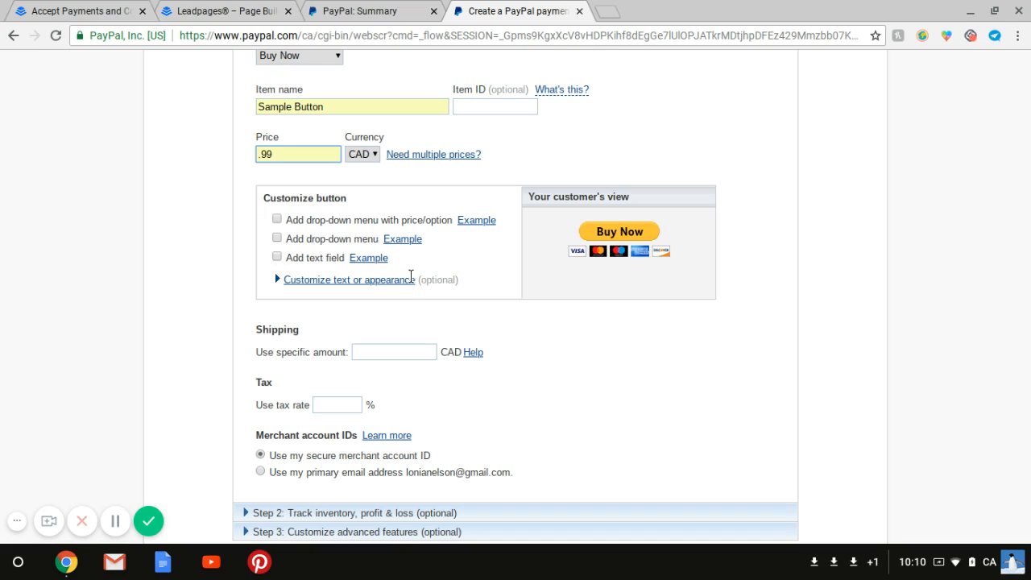
left_click(391, 352)
left_click(410, 368)
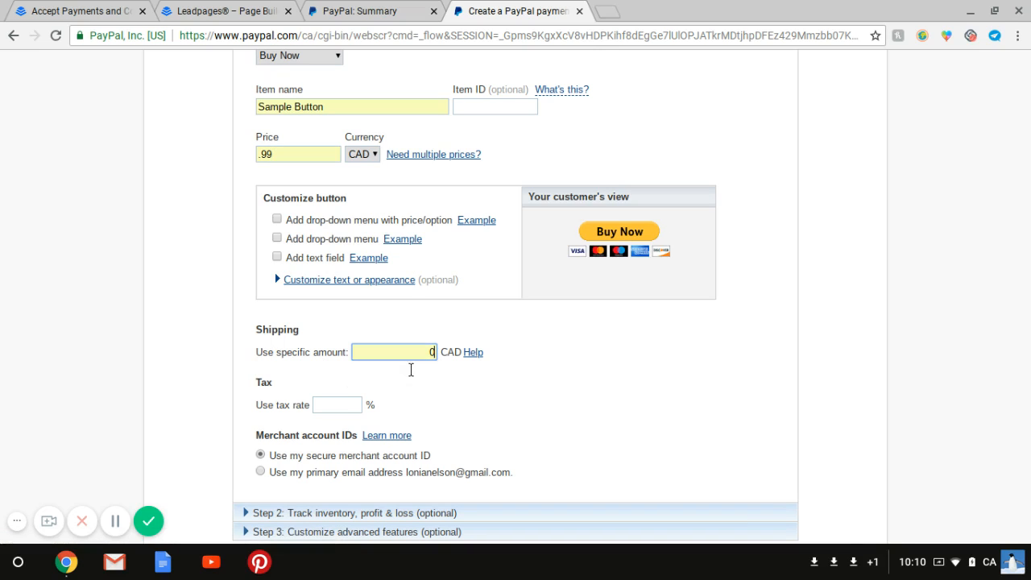
left_click(352, 402)
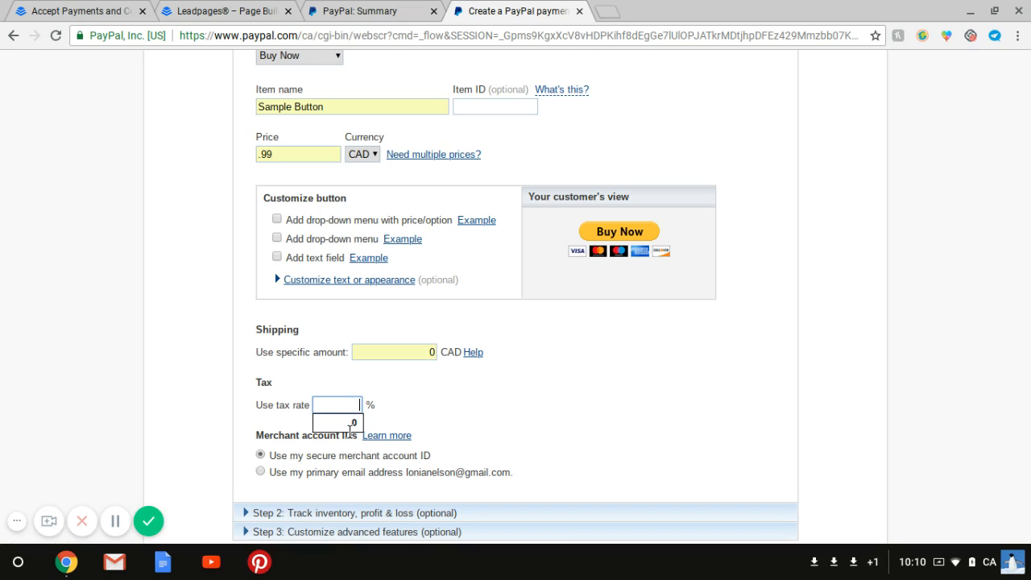
left_click(349, 423)
Create the button and copy all of its generated website HTML code.
scroll(398, 404, "down", 1)
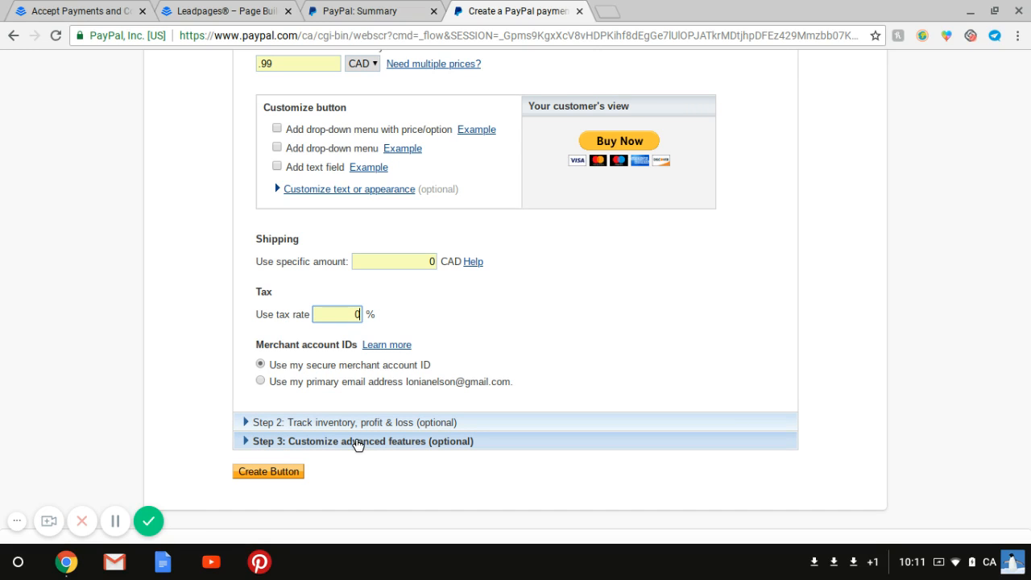
left_click(262, 474)
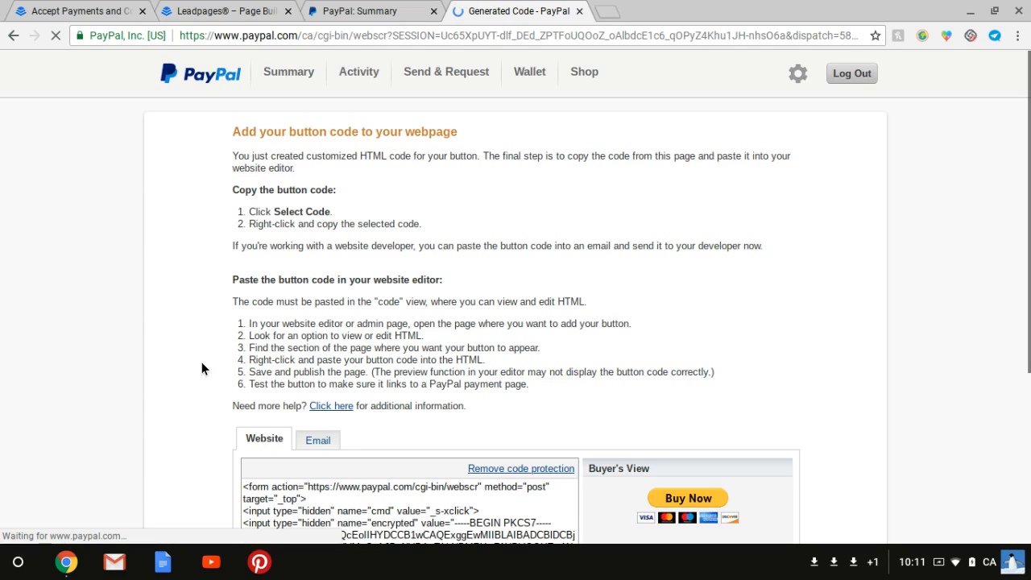
scroll(202, 362, "down", 1)
scroll(202, 361, "down", 1)
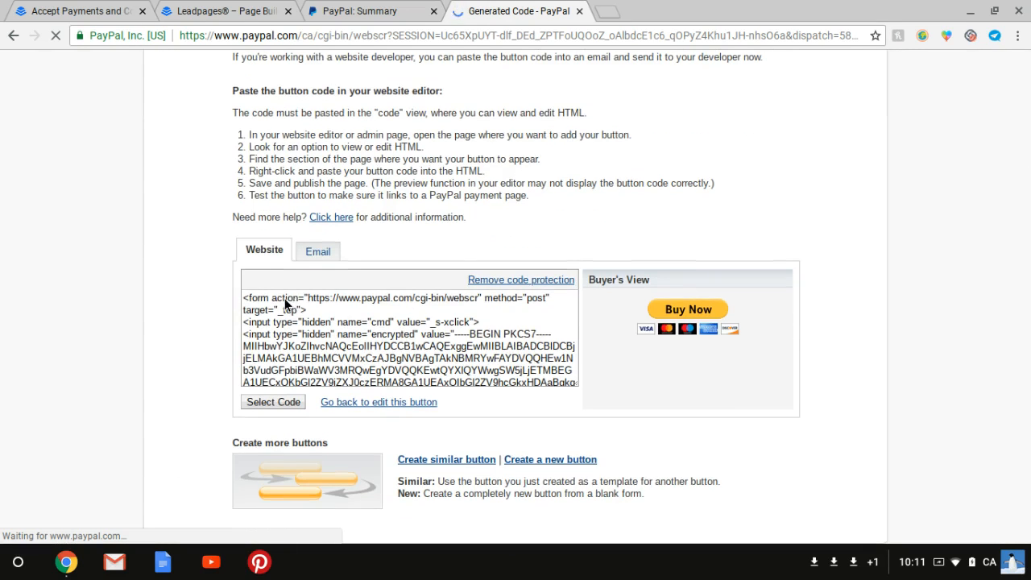
scroll(284, 298, "down", 5)
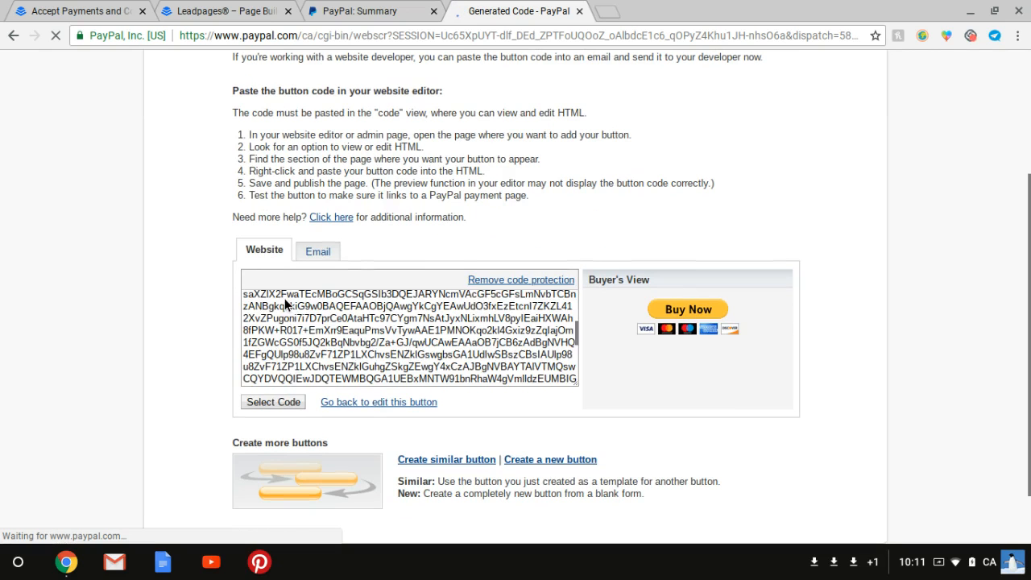
scroll(284, 298, "down", 3)
scroll(285, 298, "up", 8)
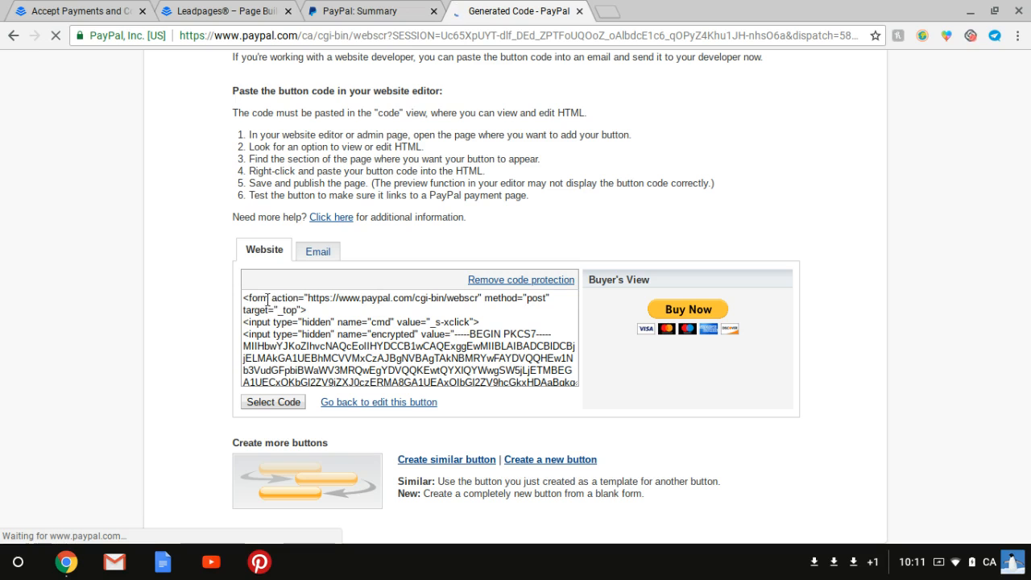
key("ctrl+a")
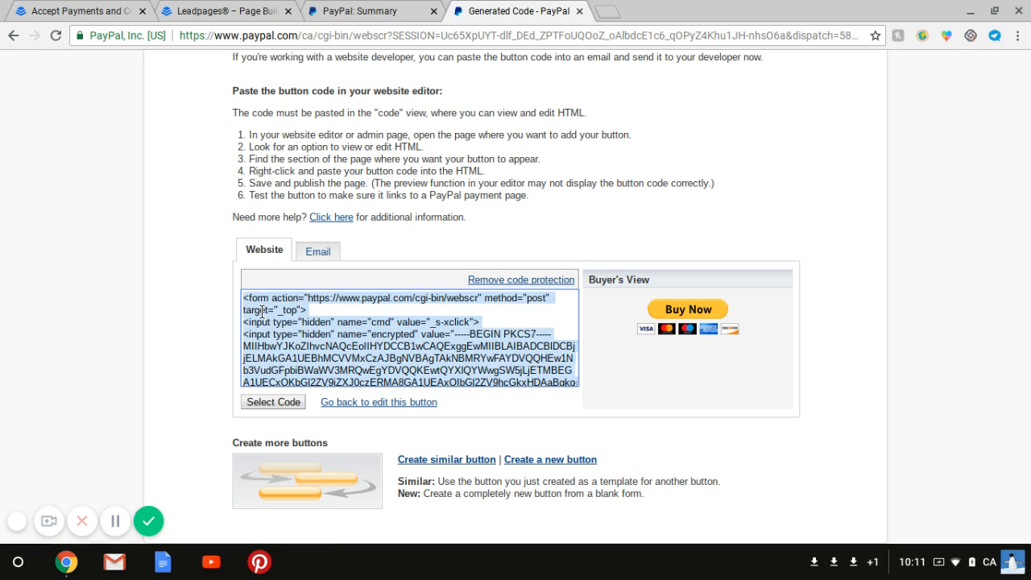
right_click(261, 312)
left_click(317, 328)
Paste the copied PayPal button code into the HTML widget below the Buy Now! button and close the code editor.
left_click(239, 10)
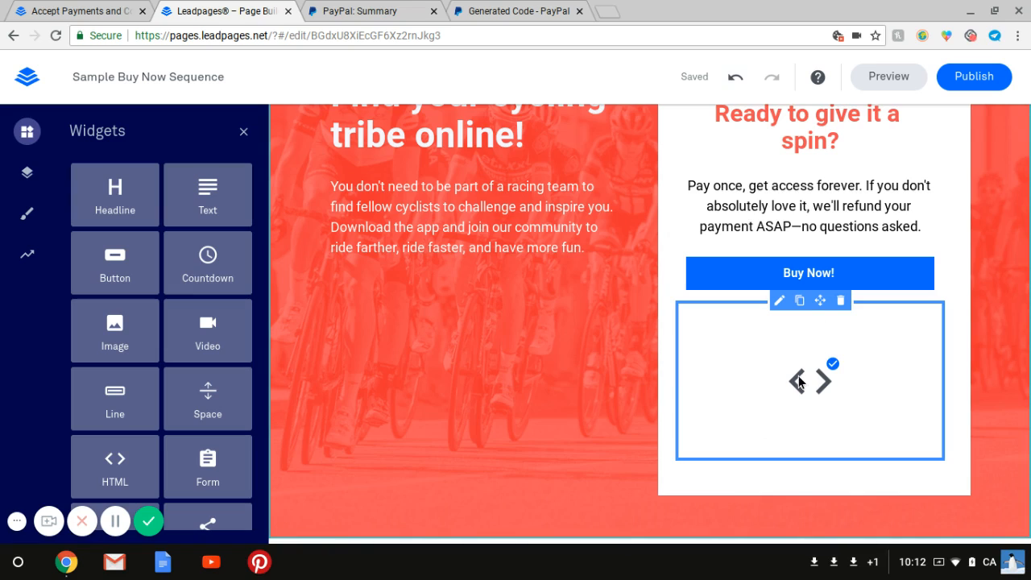
left_click(781, 314)
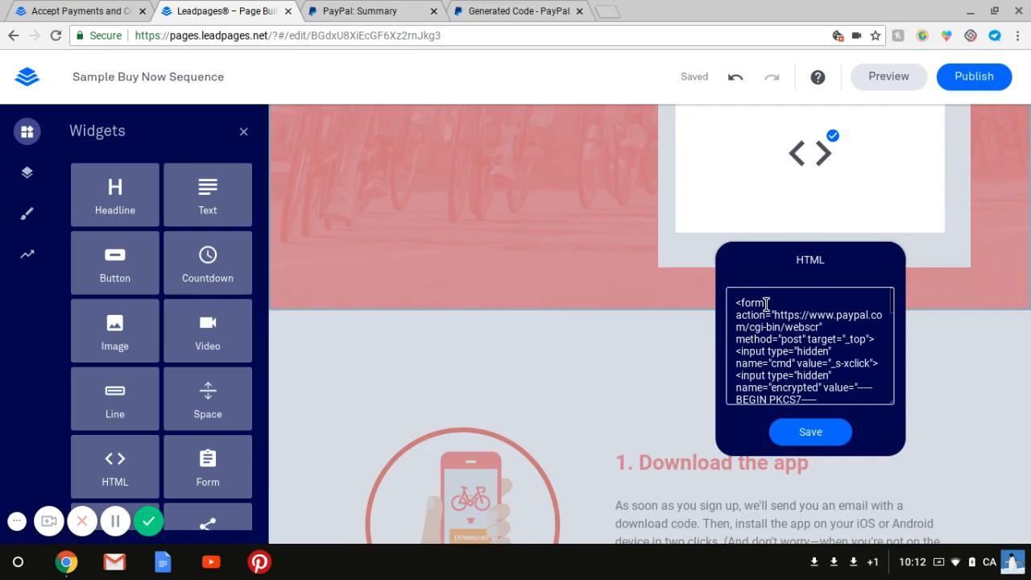
scroll(766, 303, "down", 15)
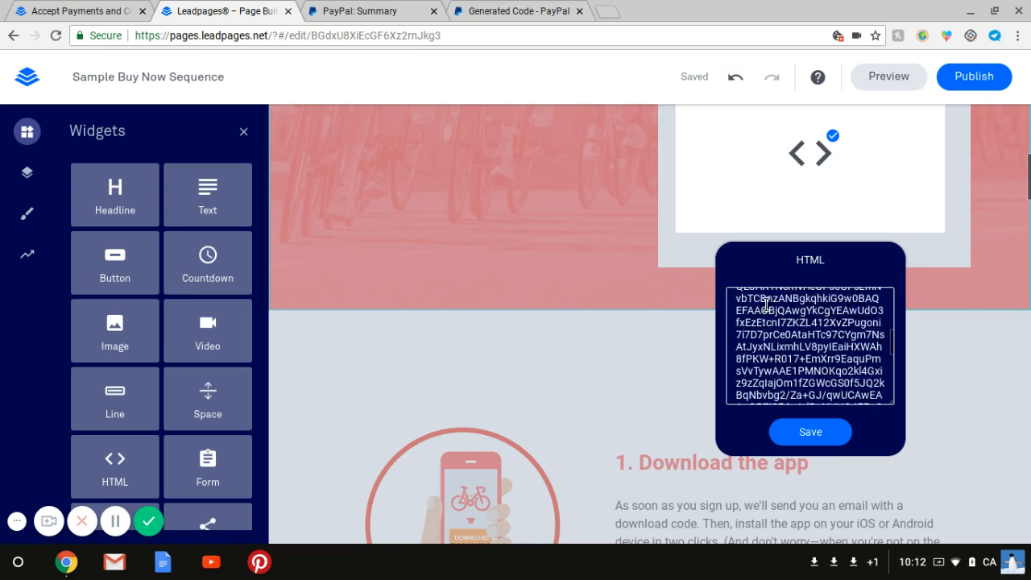
scroll(766, 304, "down", 10)
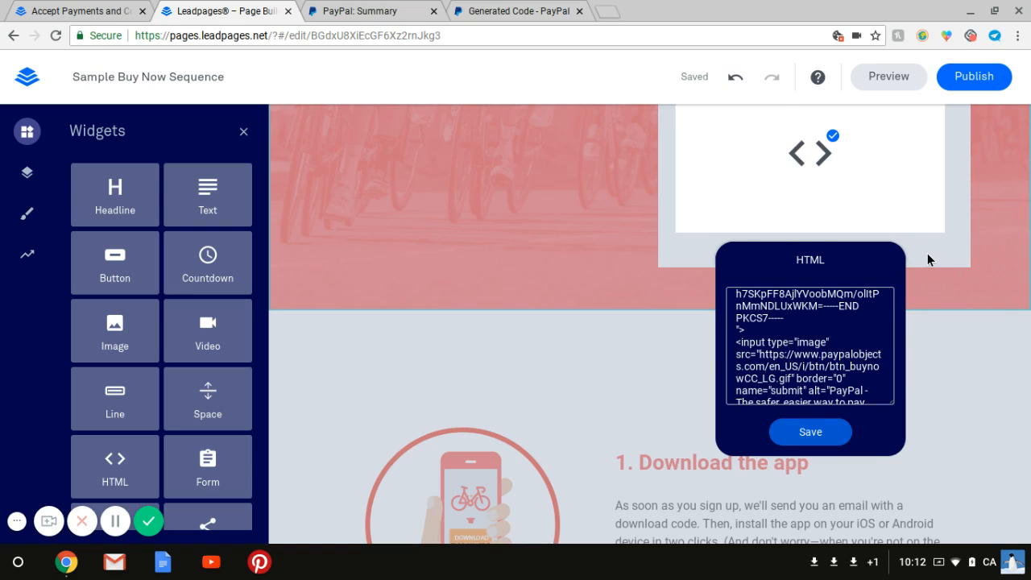
left_click(942, 312)
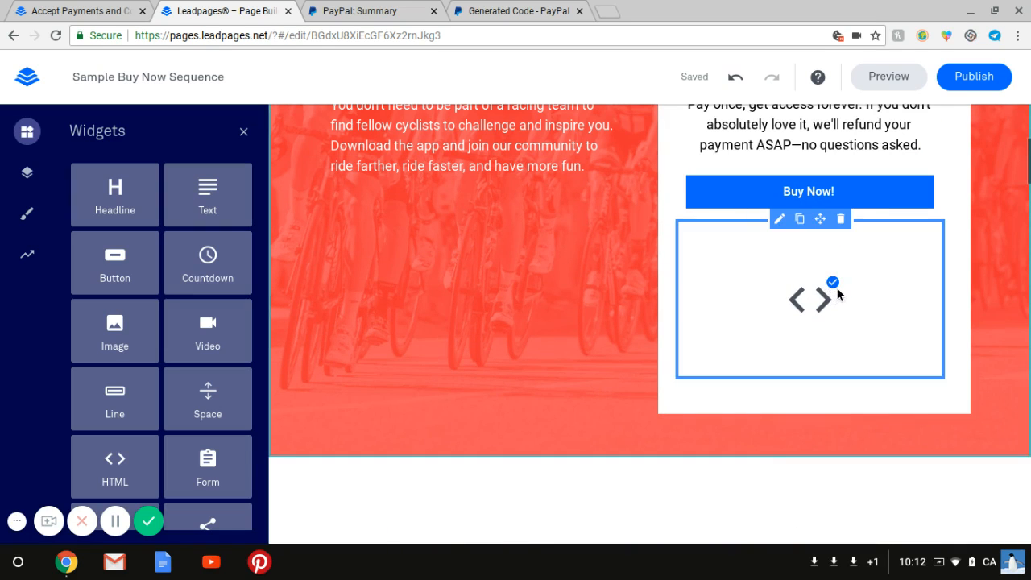
Preview the page, check the embedded PayPal button and the existing Buy Now! popup, and exit the preview.
scroll(962, 254, "up", 1)
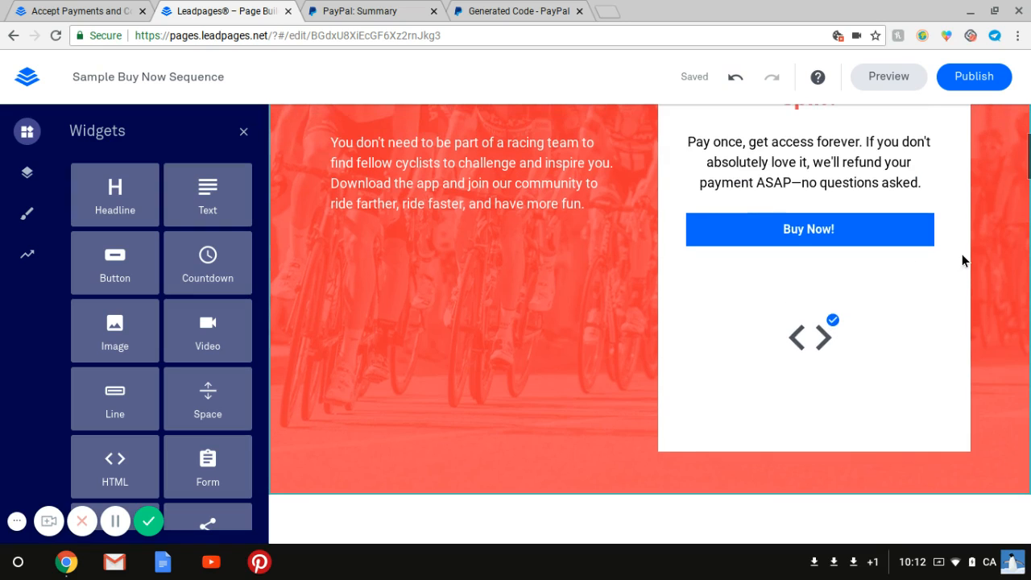
scroll(962, 254, "up", 2)
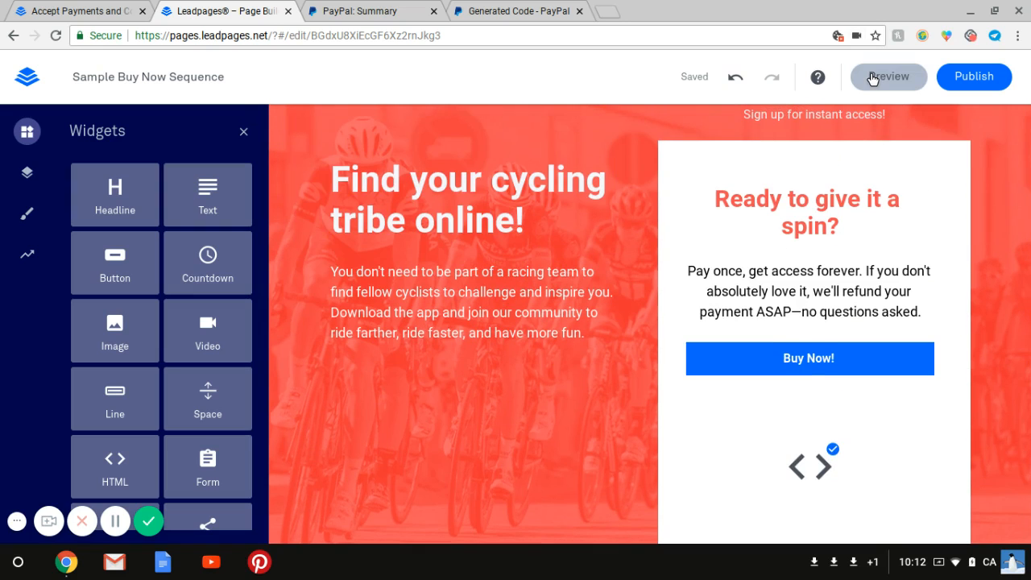
left_click(872, 78)
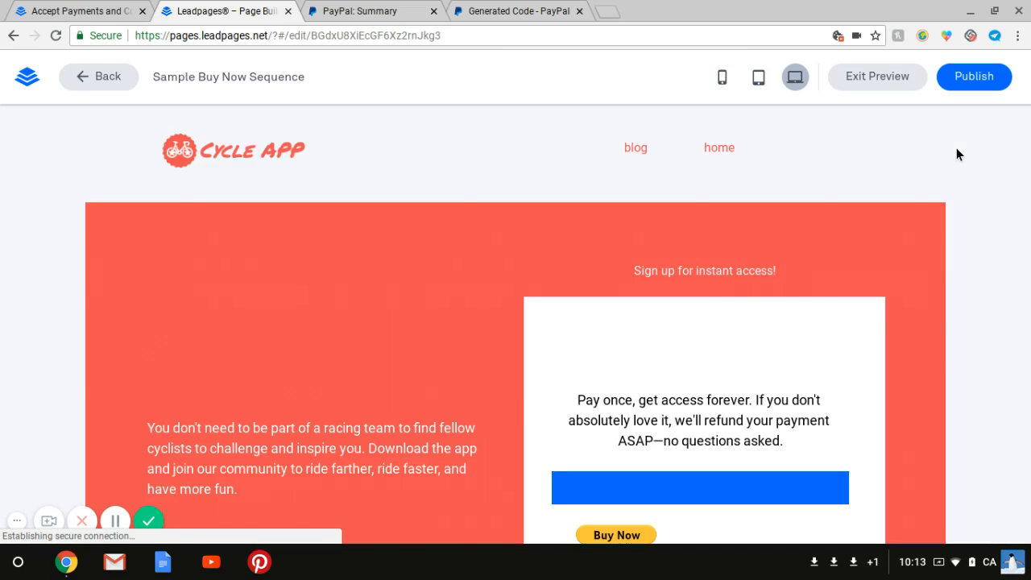
scroll(957, 148, "down", 2)
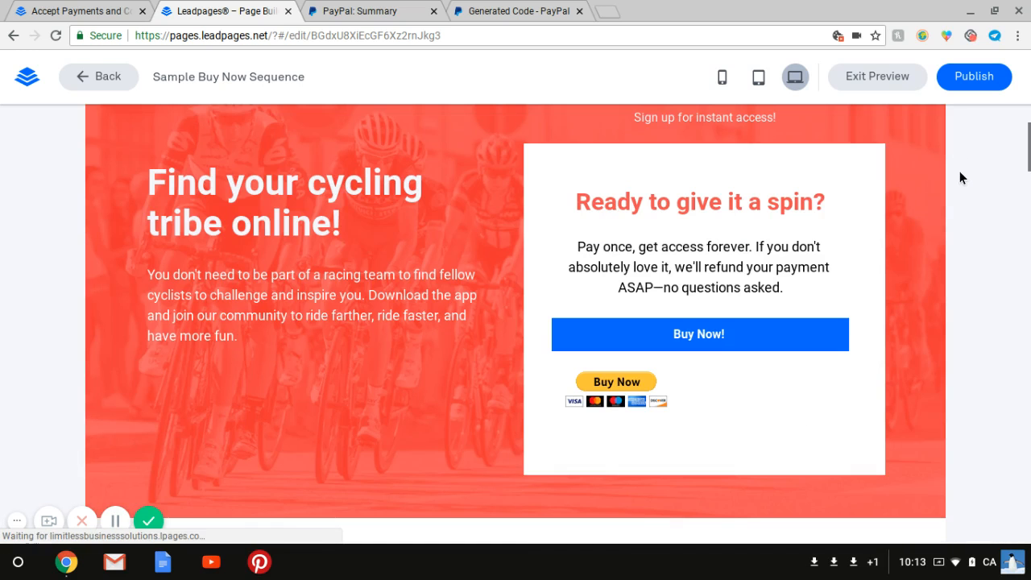
left_click(704, 350)
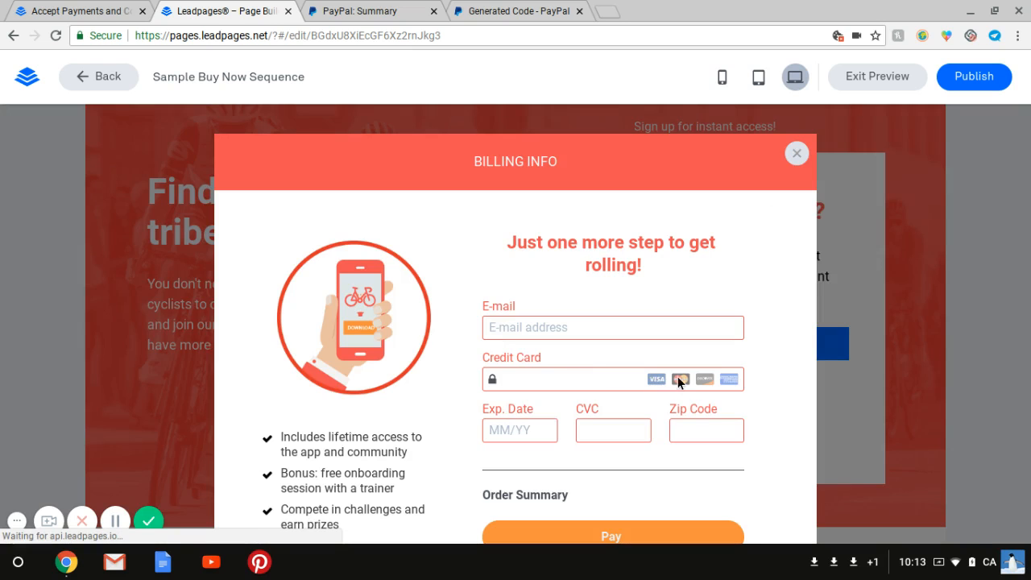
left_click(796, 155)
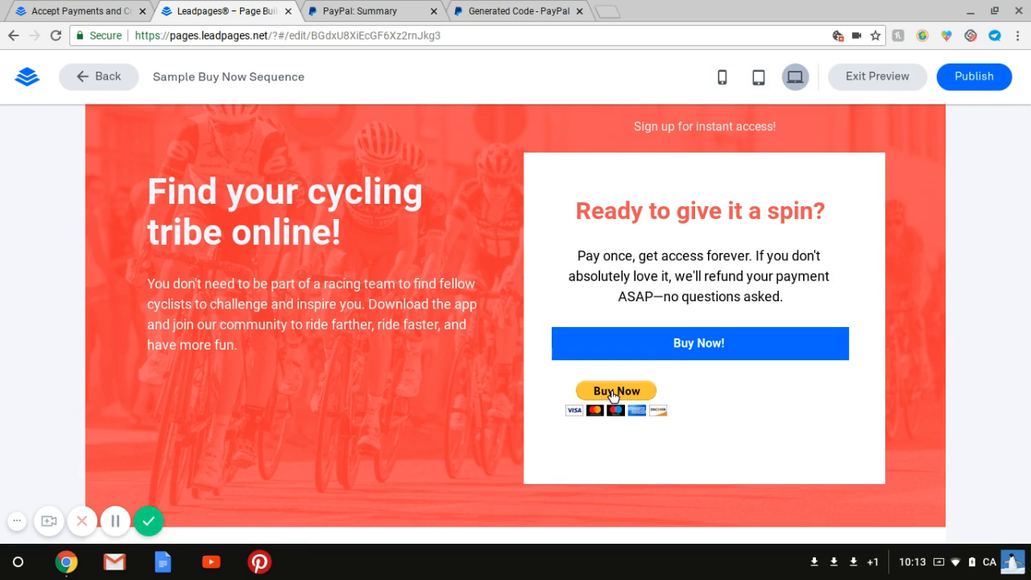
left_click(862, 79)
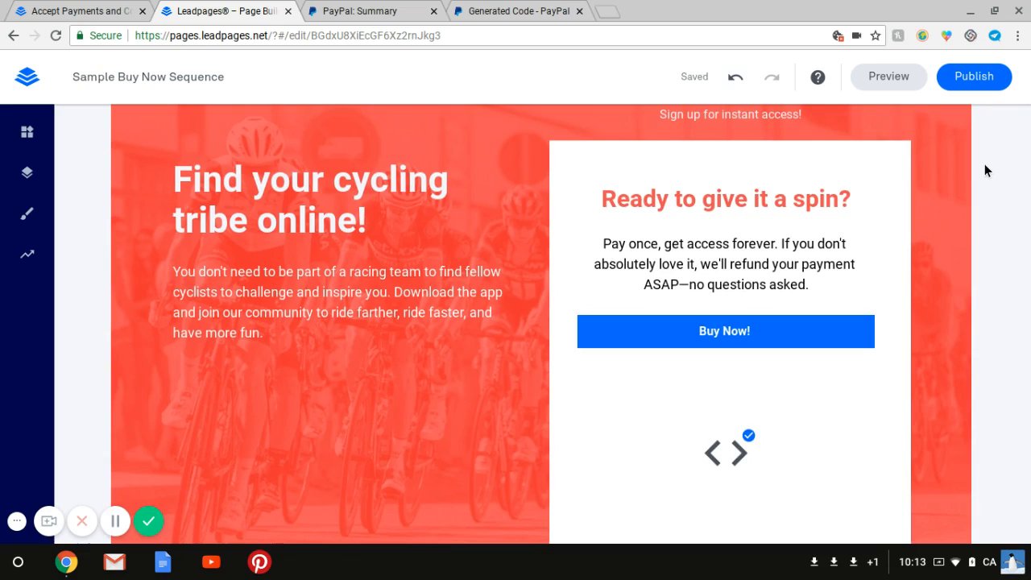
Change the text of the button under A Note from the Founder to "Thank You So Much!".
scroll(984, 165, "down", 6)
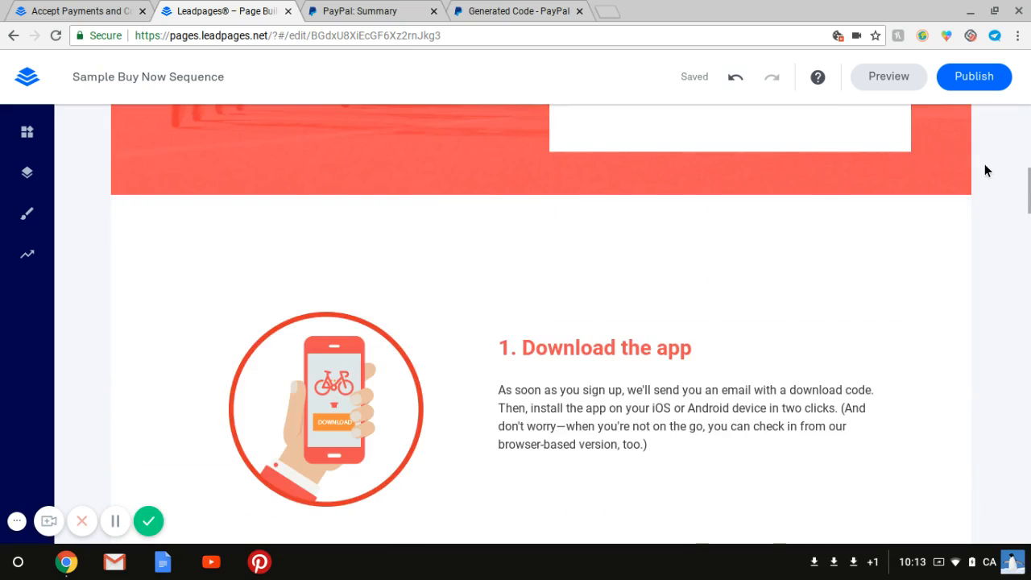
scroll(985, 165, "down", 8)
scroll(985, 170, "down", 8)
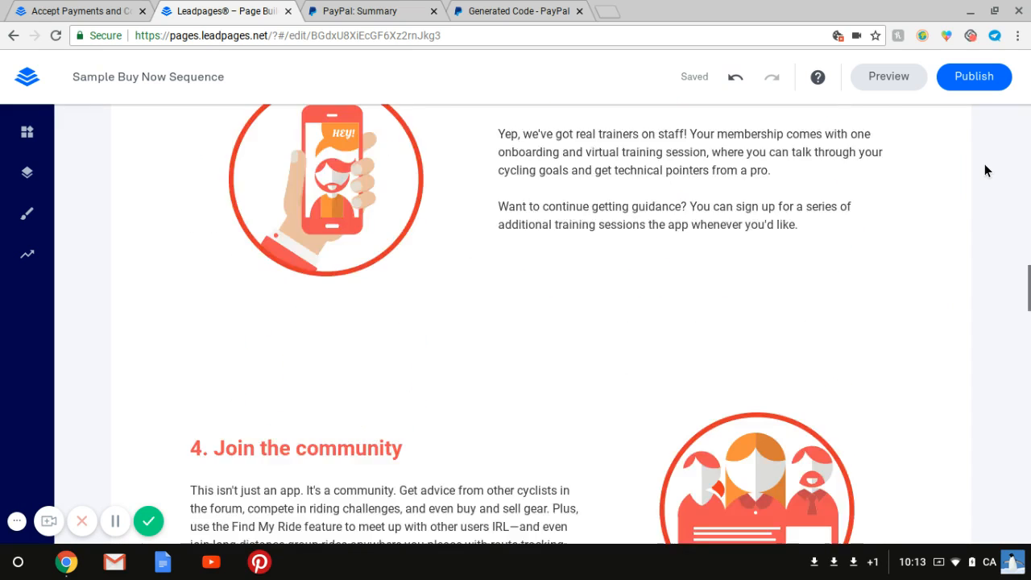
scroll(984, 170, "down", 8)
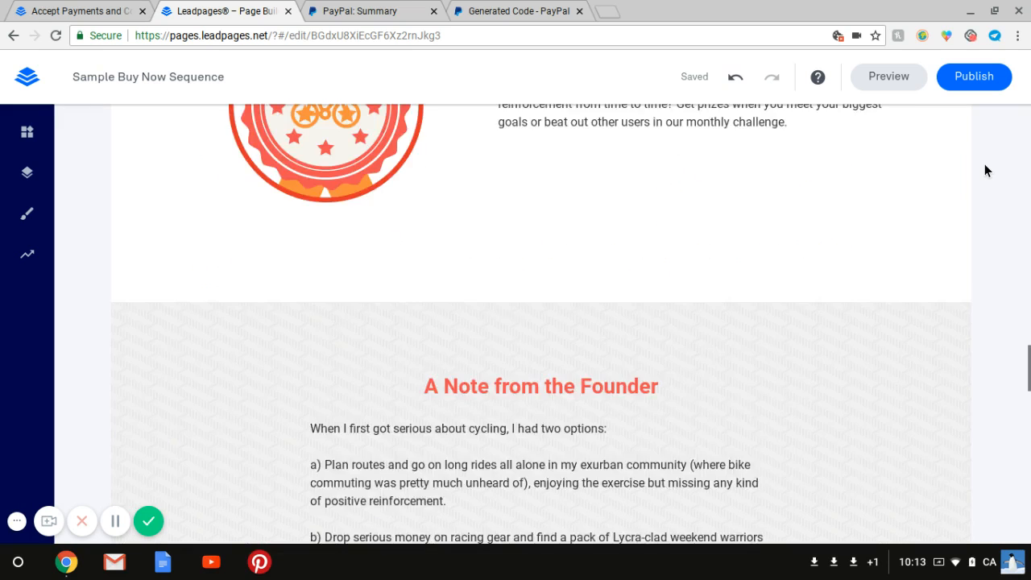
scroll(985, 164, "up", 1)
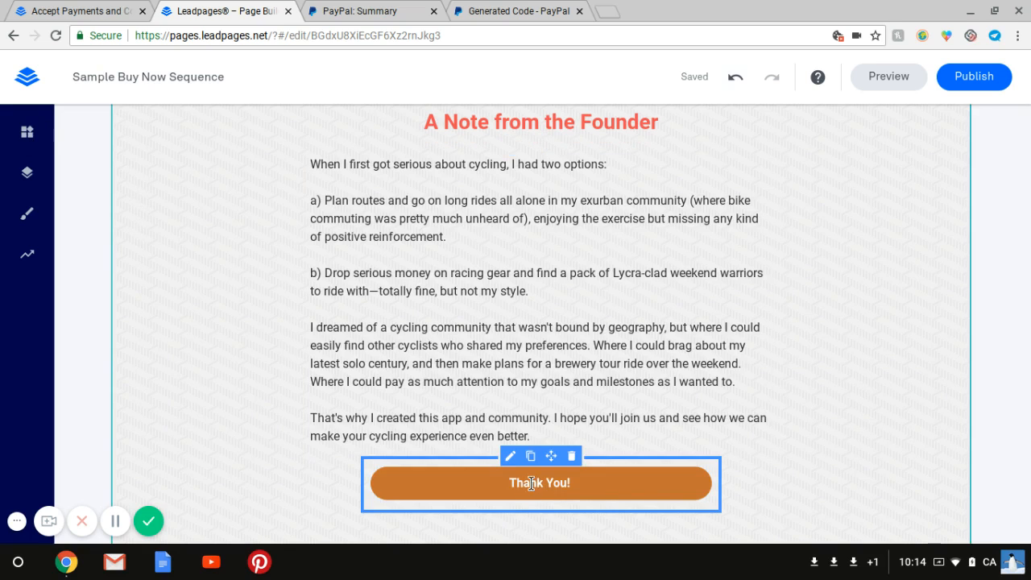
left_click(575, 484)
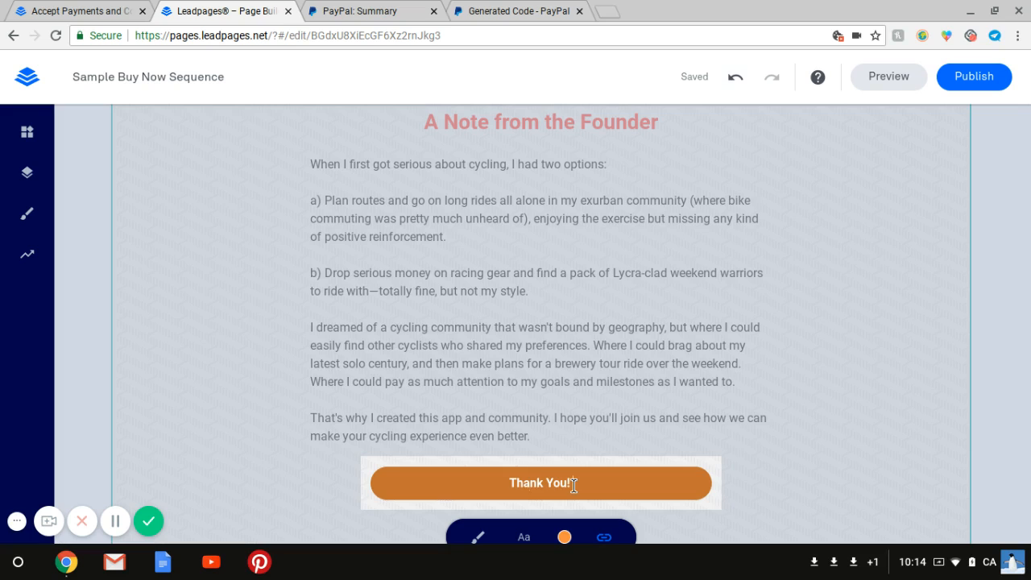
key("BackSpace")
key("BackSpace")
key("BackSpace")
type("ou So Much!")
left_click(525, 446)
scroll(524, 451, "down", 1)
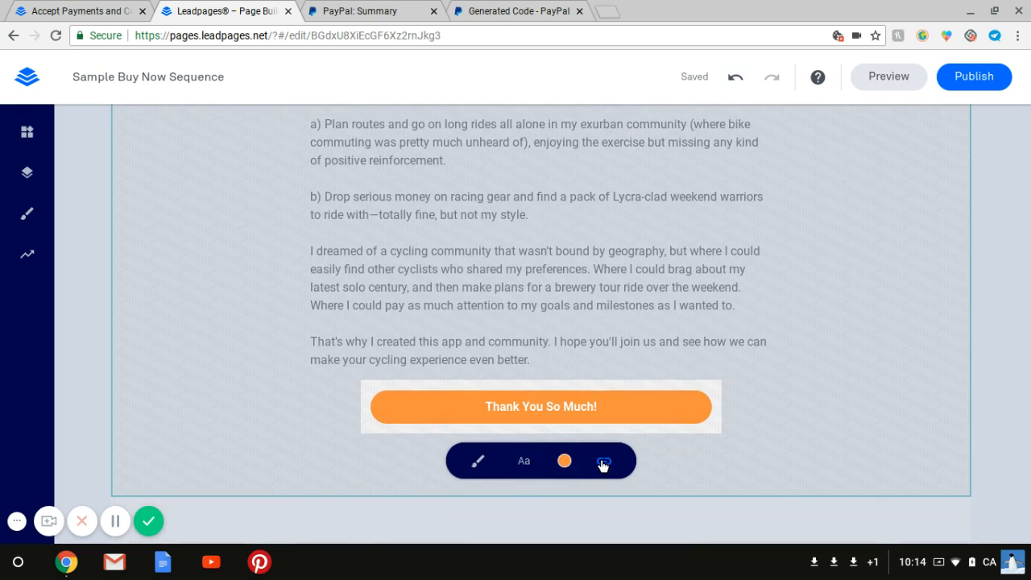
Open the button's link settings and view the linked My Leadbox 1 popup, then close it.
left_click(603, 464)
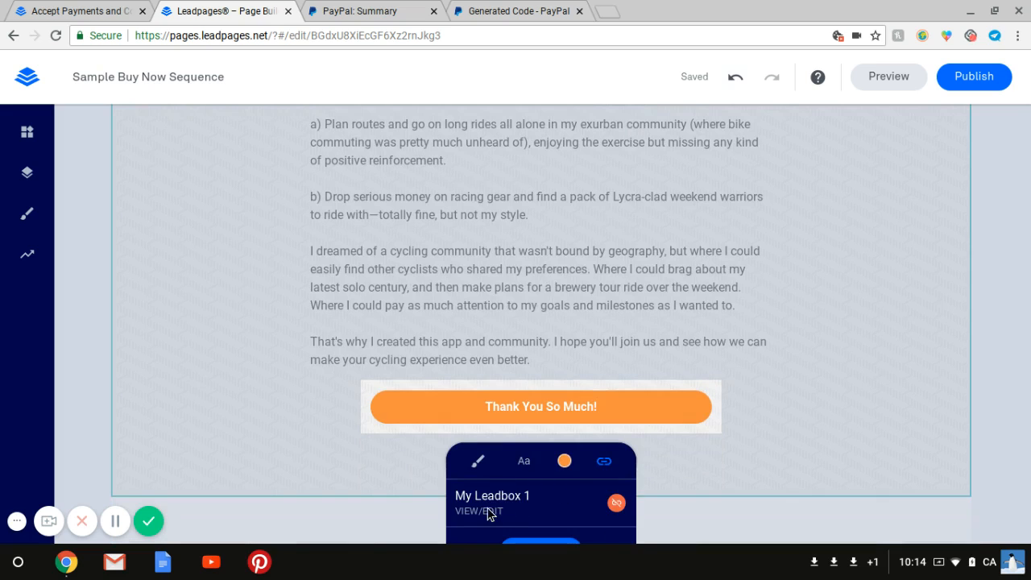
scroll(480, 516, "down", 1)
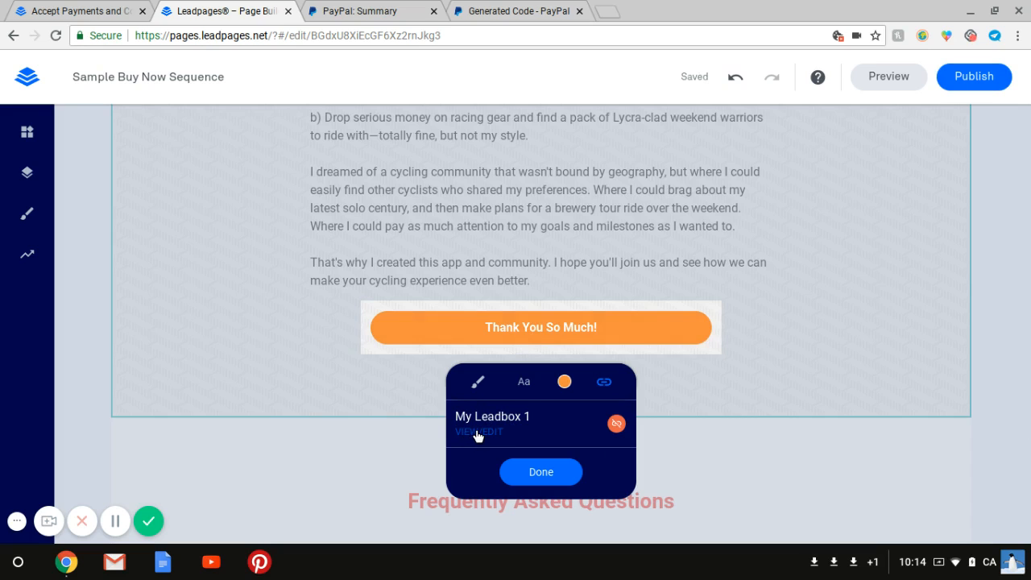
left_click(478, 433)
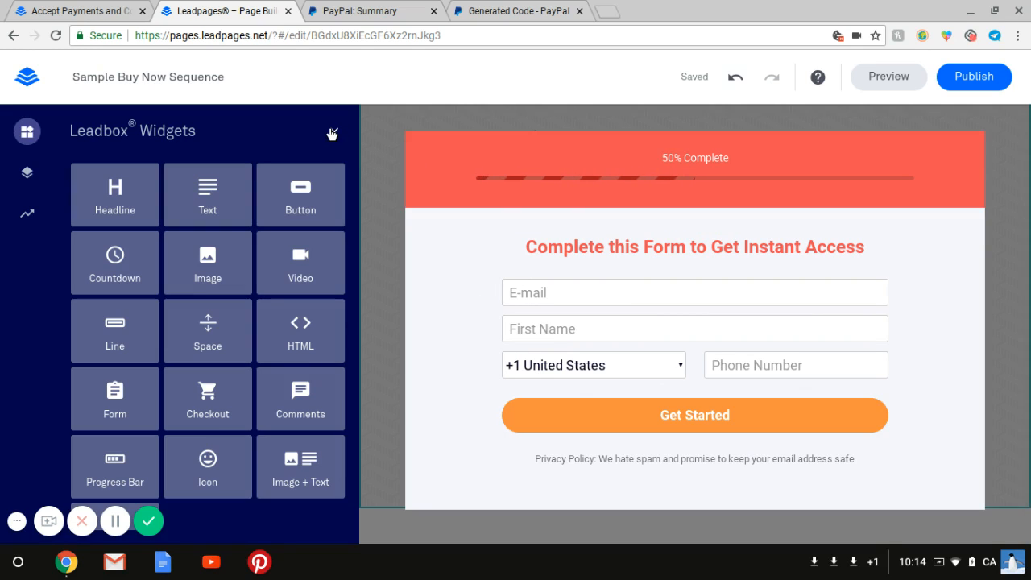
left_click(383, 255)
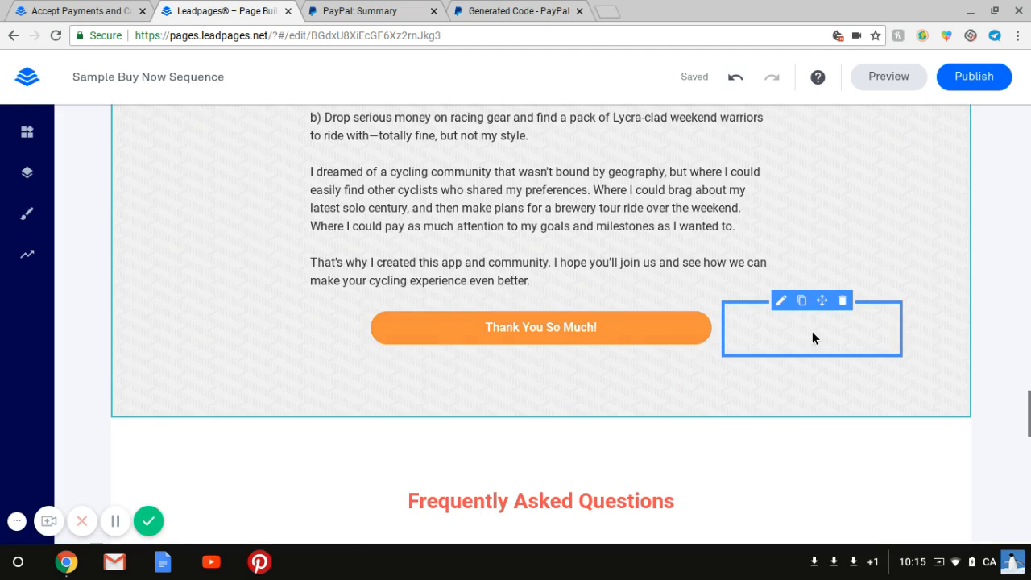
Preview the page and review the PayPal Buy Now button and the Thank You So Much! button.
scroll(812, 332, "up", 10)
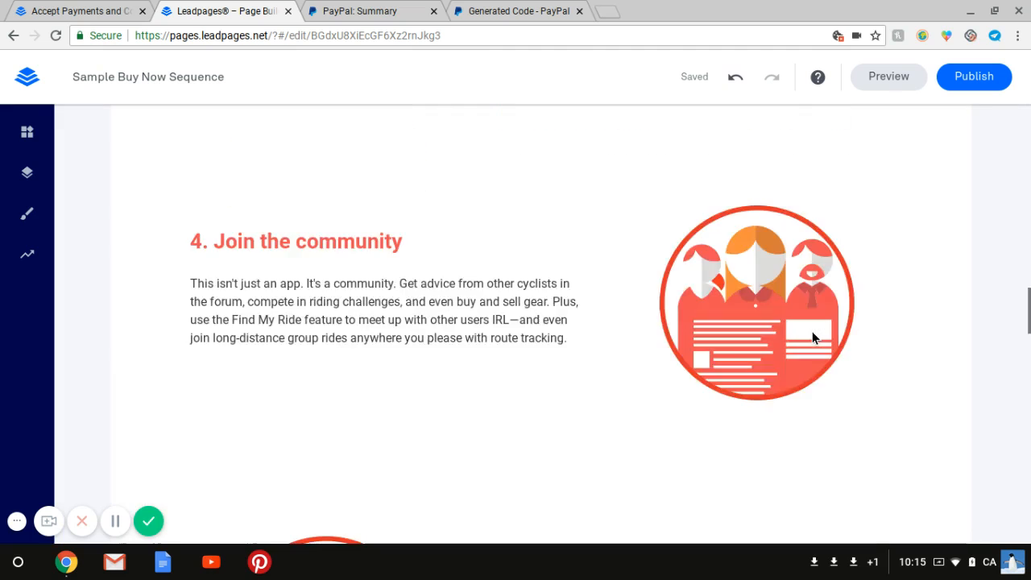
scroll(812, 331, "up", 15)
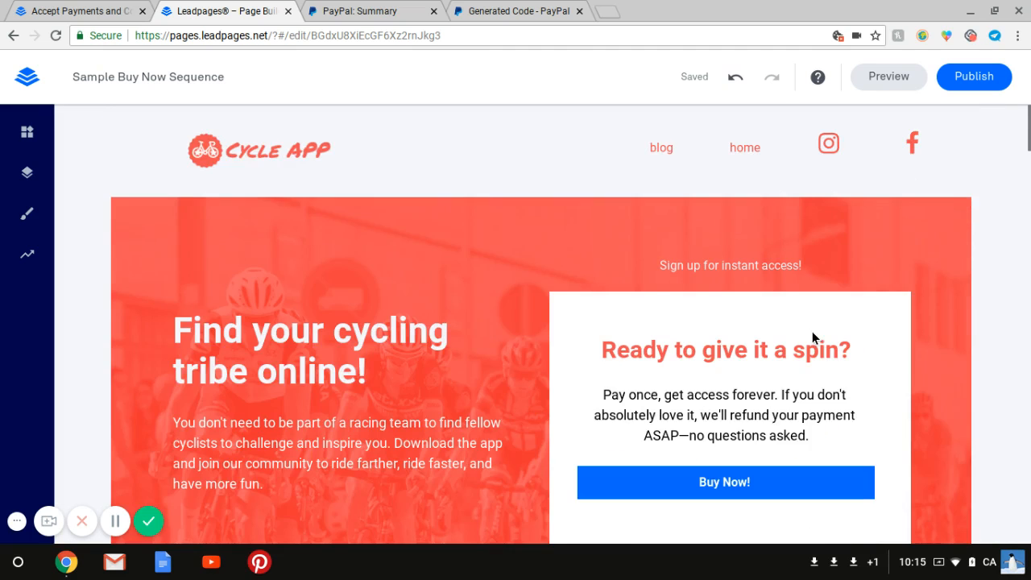
scroll(812, 331, "down", 2)
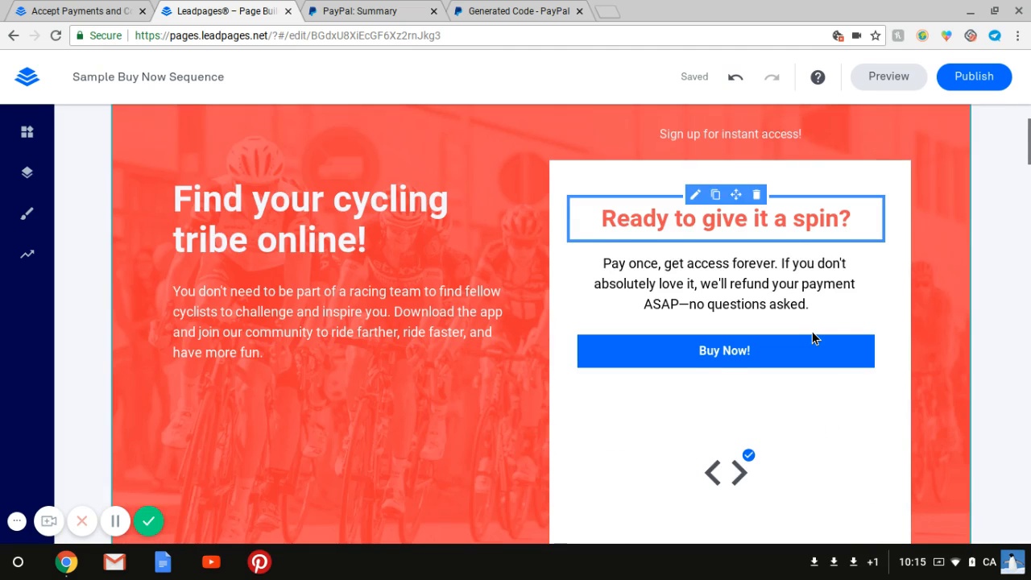
left_click(884, 87)
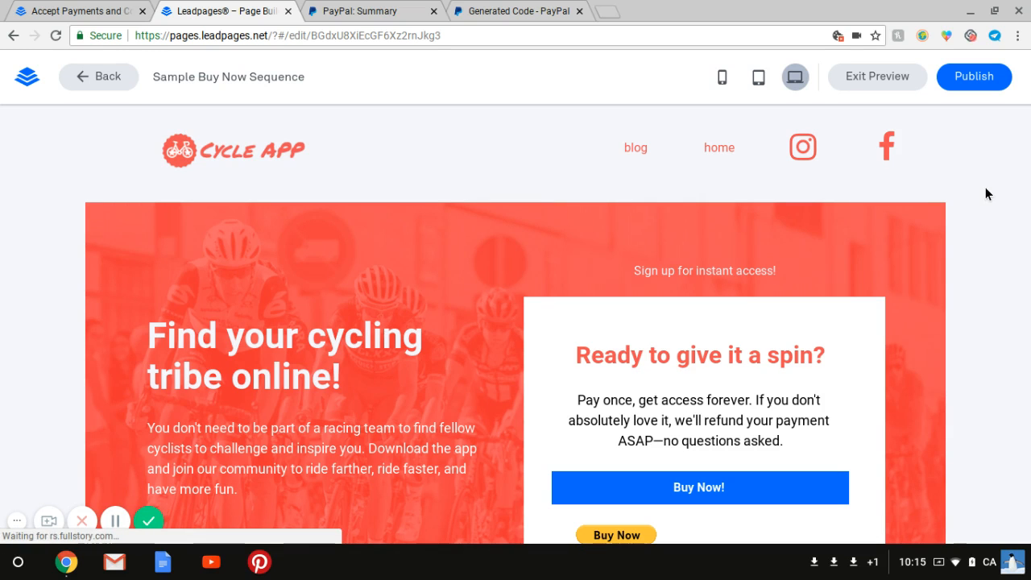
scroll(986, 193, "down", 2)
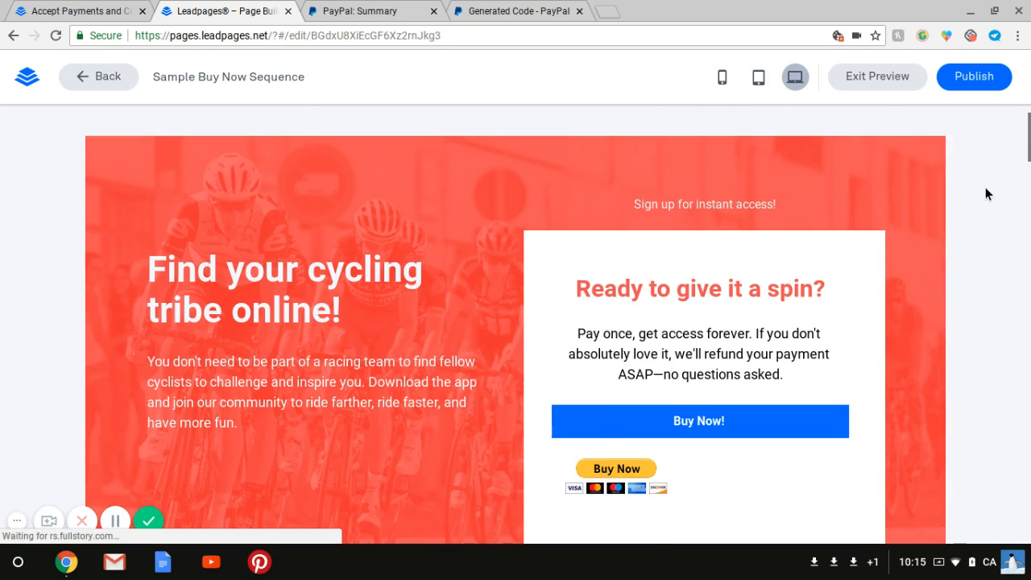
scroll(985, 193, "down", 20)
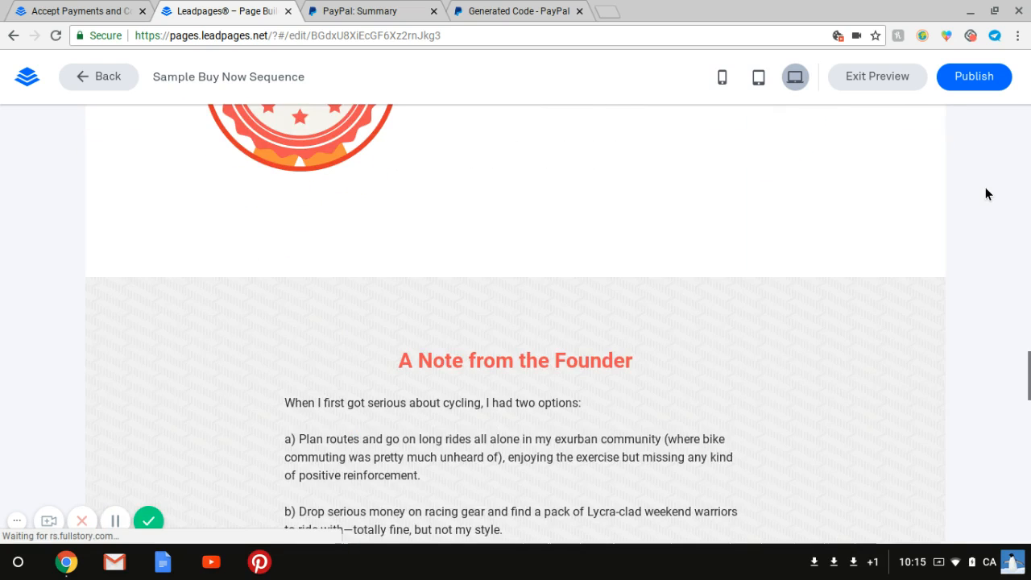
scroll(985, 194, "down", 4)
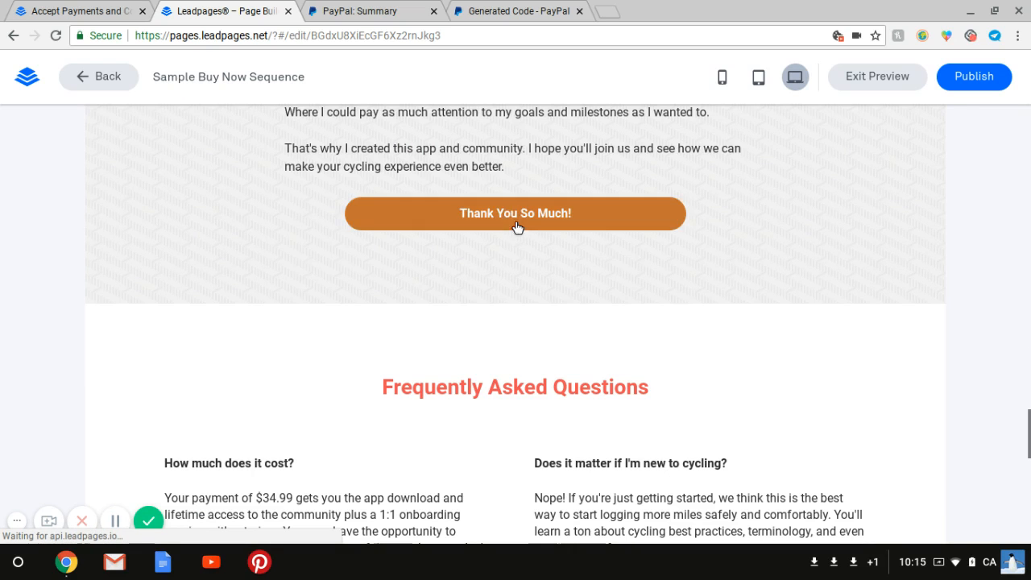
scroll(970, 226, "up", 15)
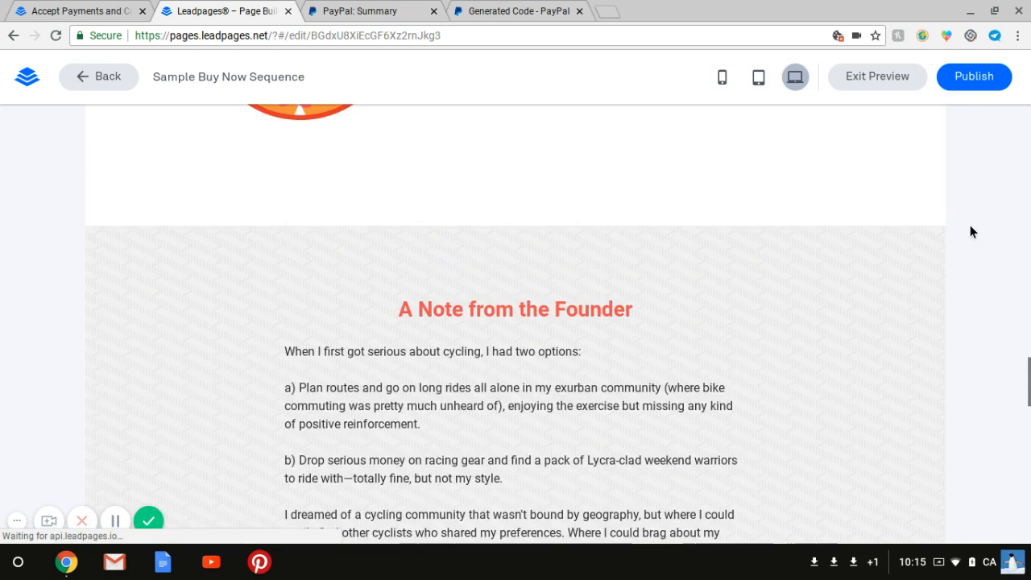
scroll(970, 232, "up", 12)
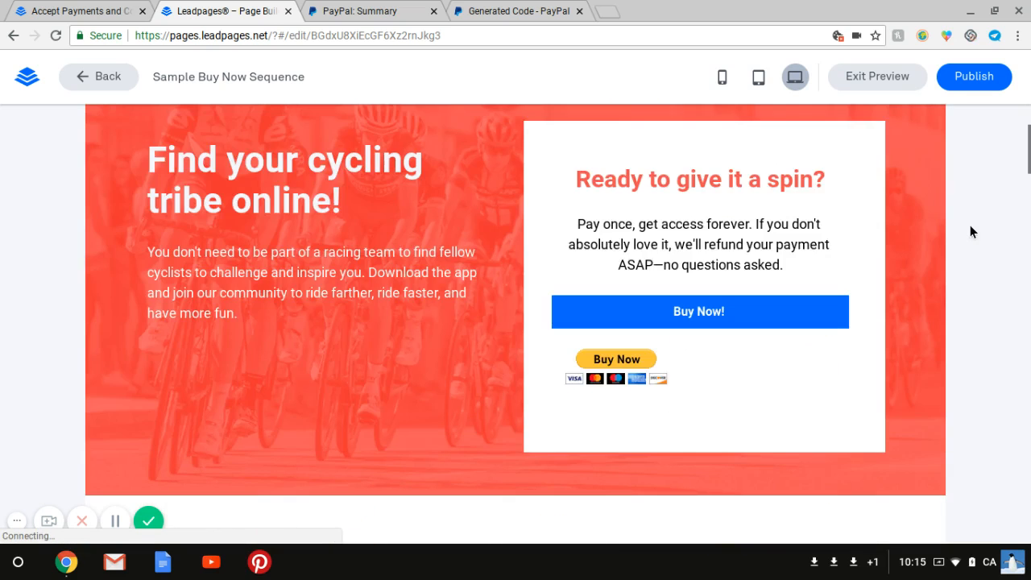
scroll(970, 231, "down", 1)
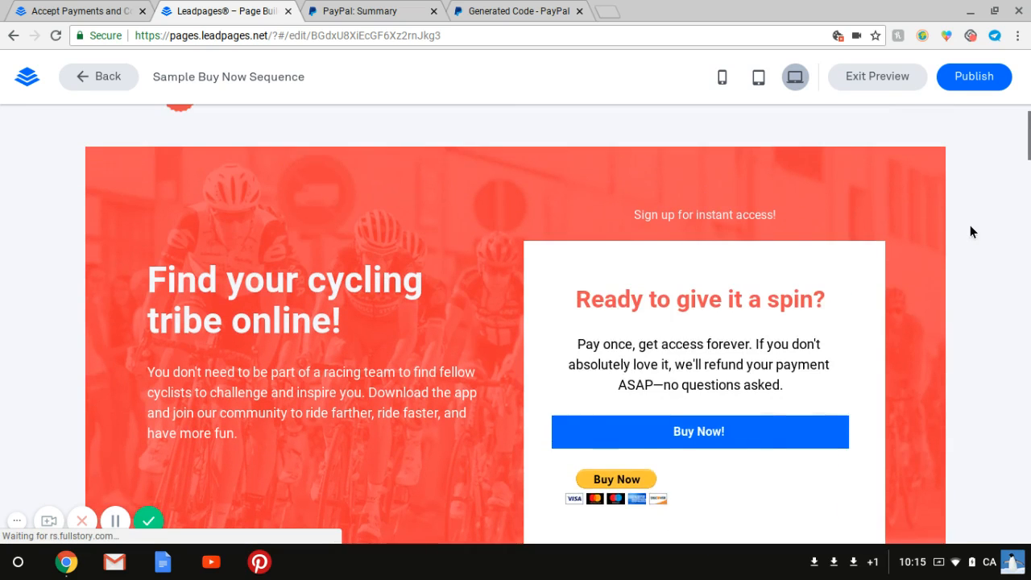